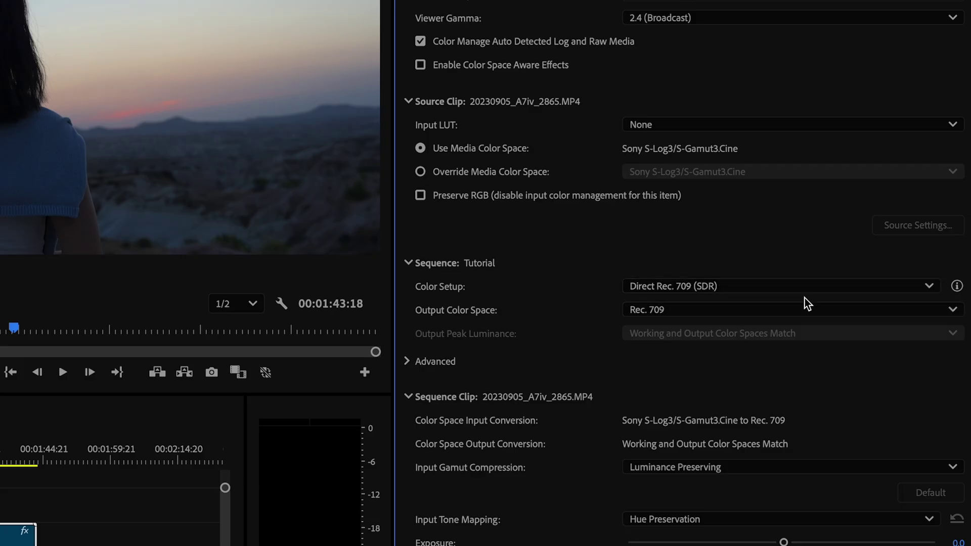
Switch the sequence Color Setup to Wide Gamut (Tone Mapped) and expand its Advanced ACEScct settings
click(672, 290)
click(680, 287)
click(677, 290)
click(705, 379)
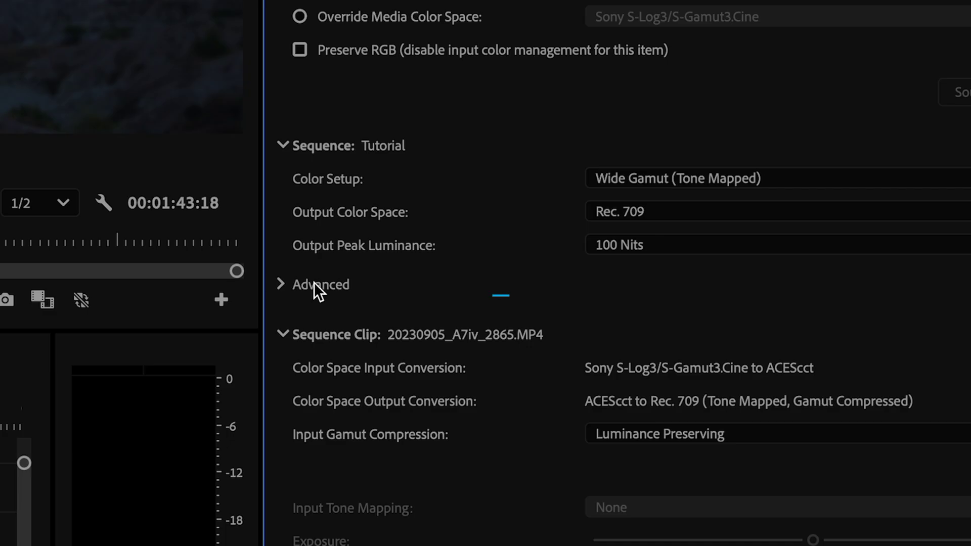
click(431, 363)
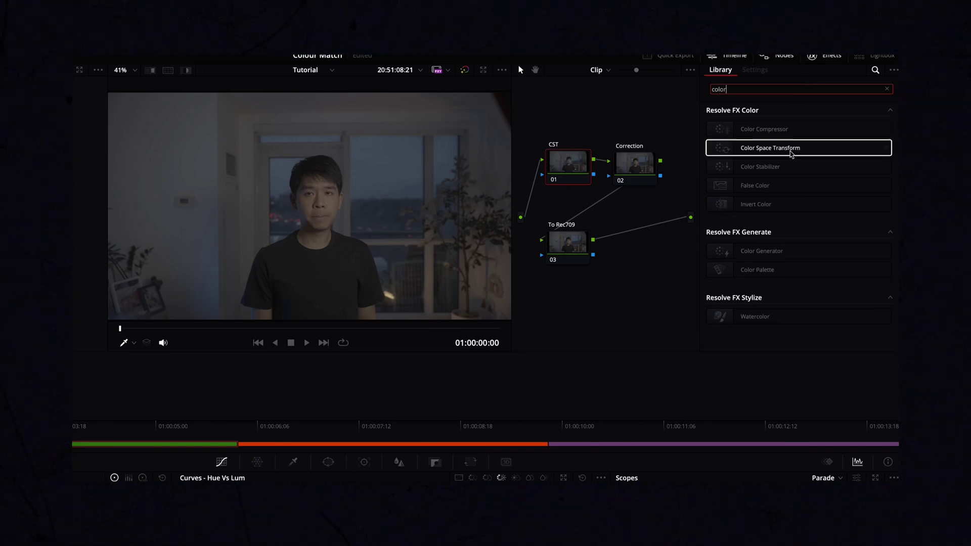
Drop Color Space Transform onto the CST node and bring up its Input Color Space choices
drag(792, 152, 577, 167)
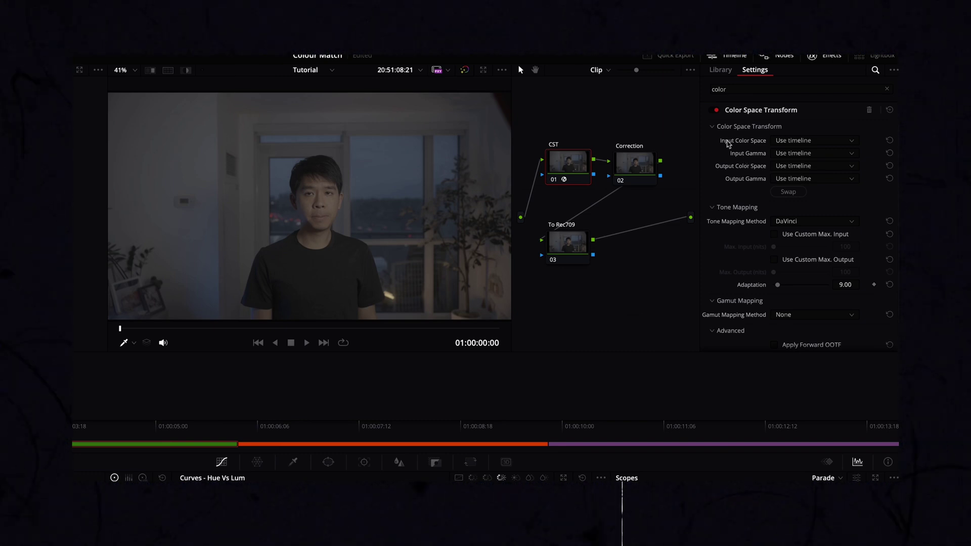
click(798, 142)
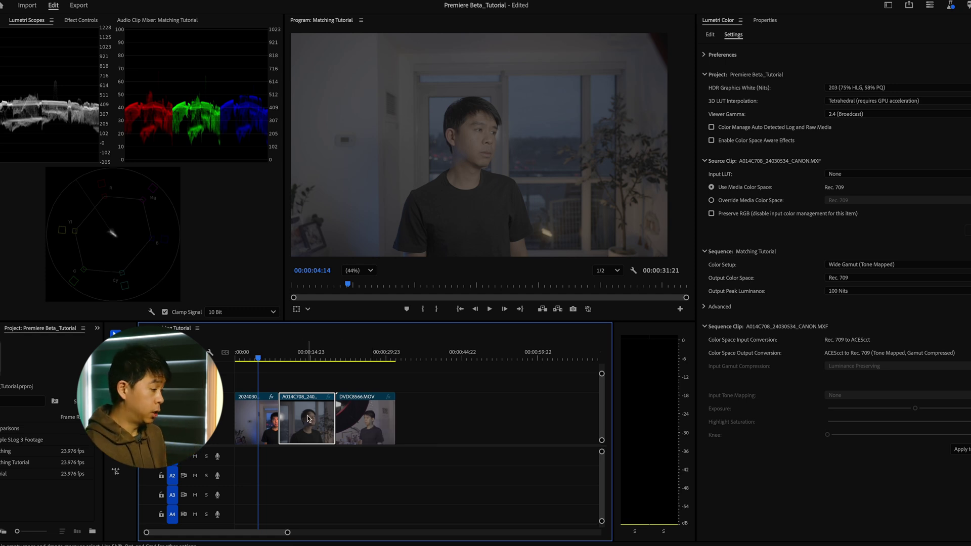
Enable Color Manage Auto Detected Log and Raw Media in Lumetri Settings
click(254, 423)
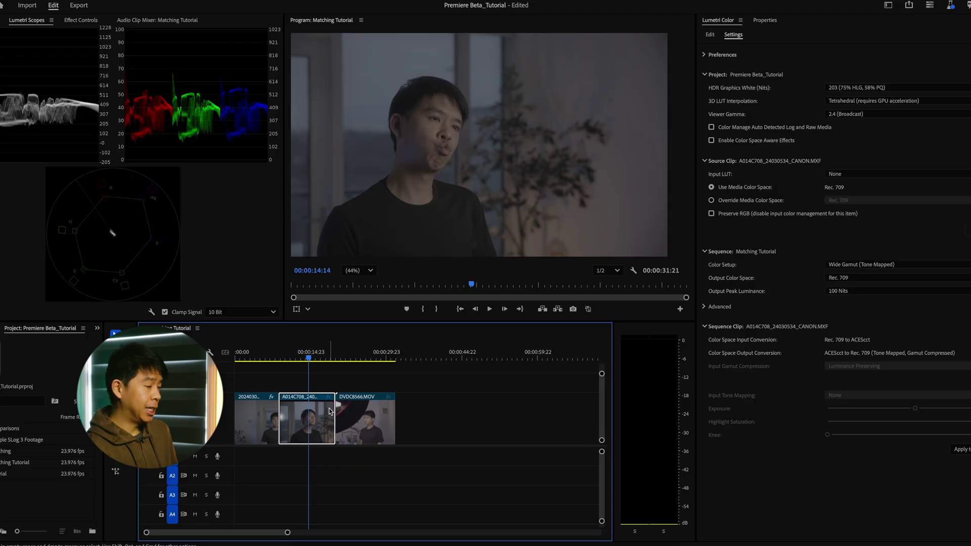
click(376, 352)
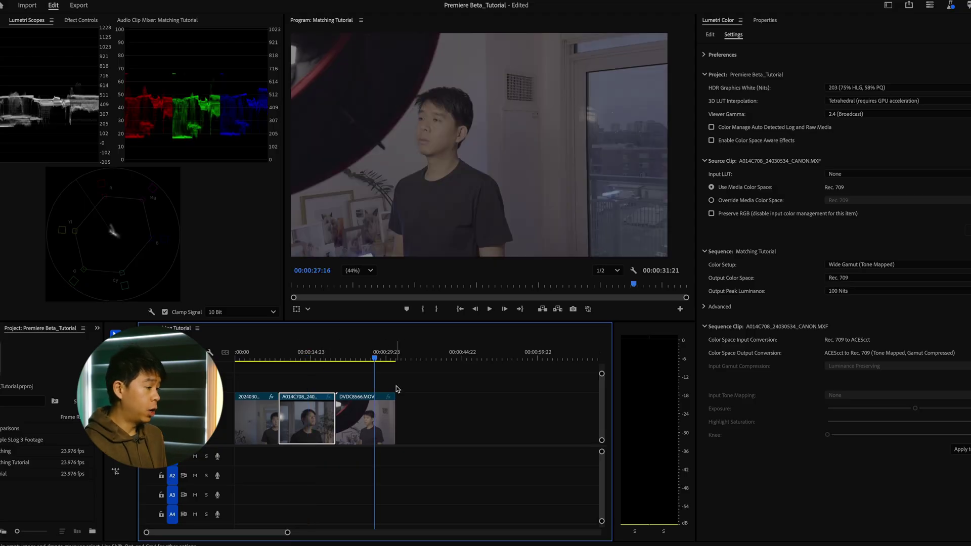
click(721, 20)
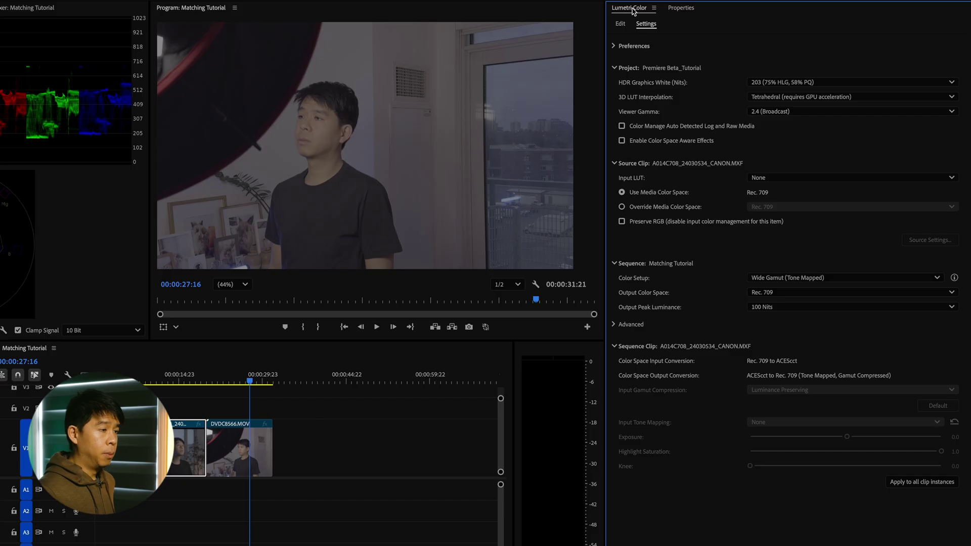
click(643, 128)
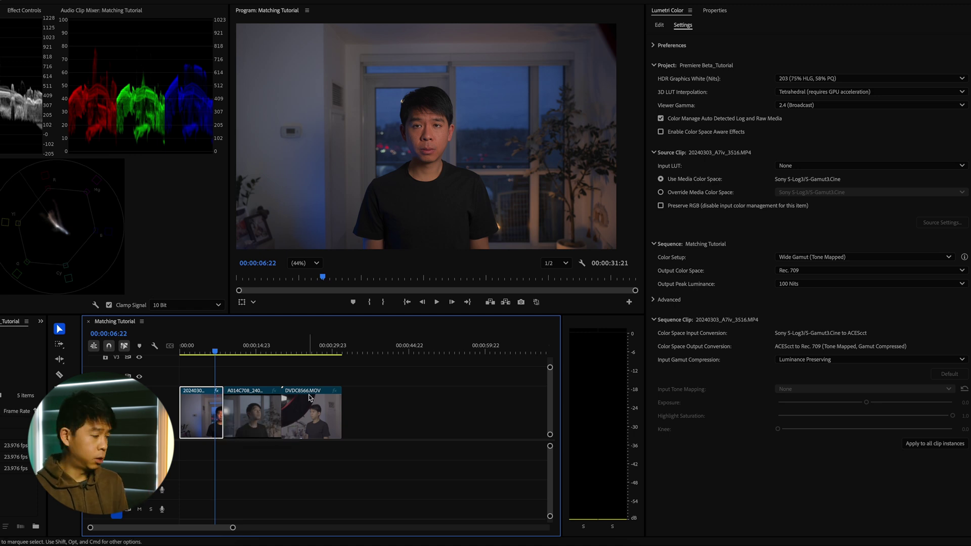
Scrub the timeline to 00:00:24:05 and select the DVDC8566.MOV clip
mouse_move(226, 351)
mouse_down()
mouse_move(258, 349)
mouse_move(204, 347)
mouse_move(242, 348)
mouse_up()
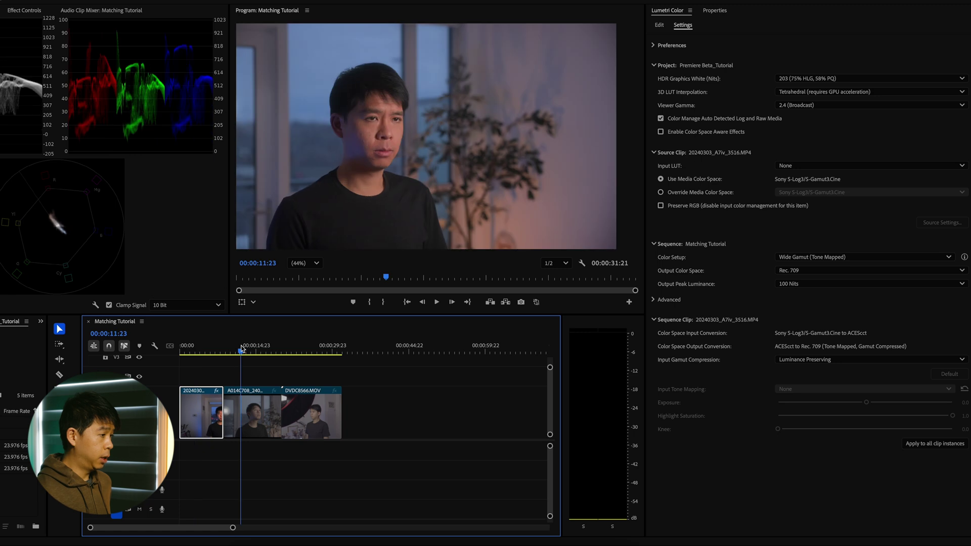
click(297, 347)
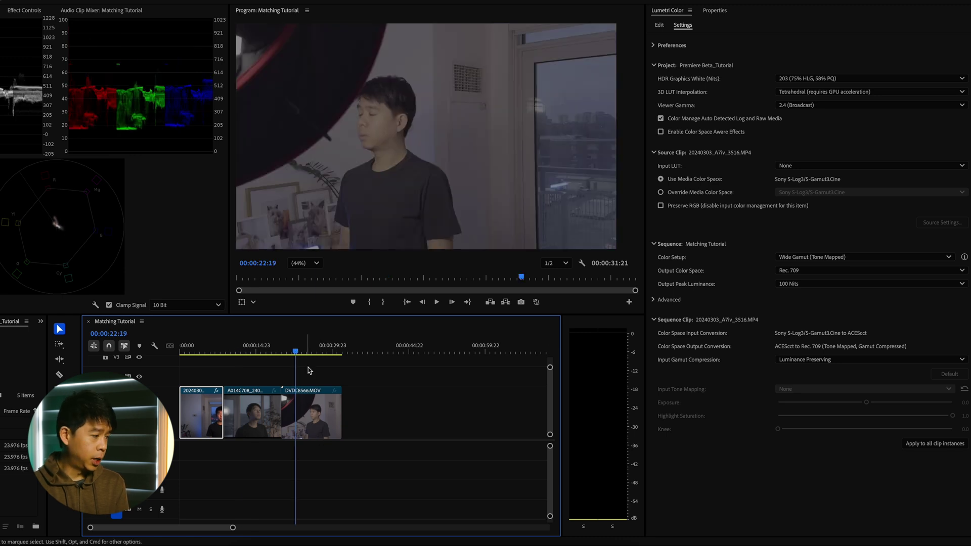
click(304, 347)
click(311, 411)
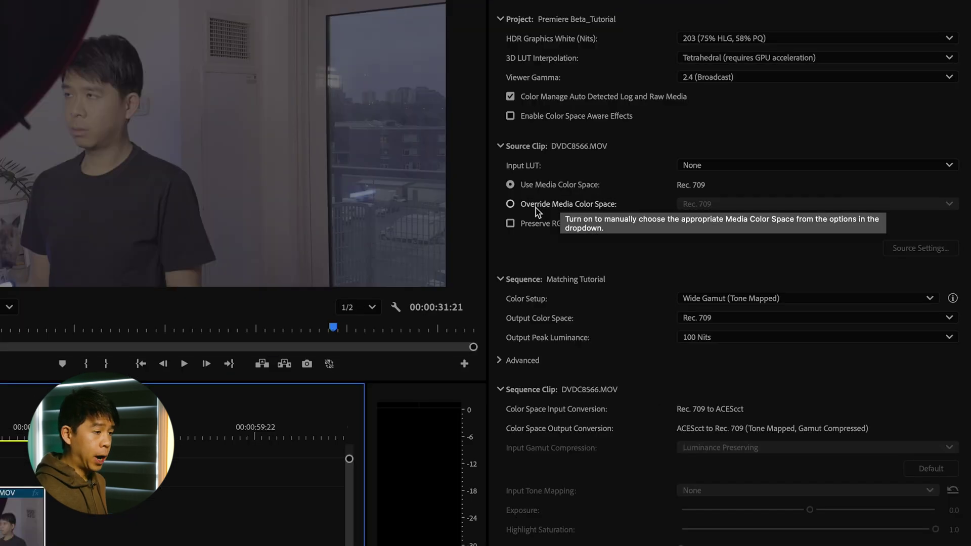
Override DVDC8566.MOV's media colour space to Apple Log/Rec. 2020, then compare with the first clip
click(537, 209)
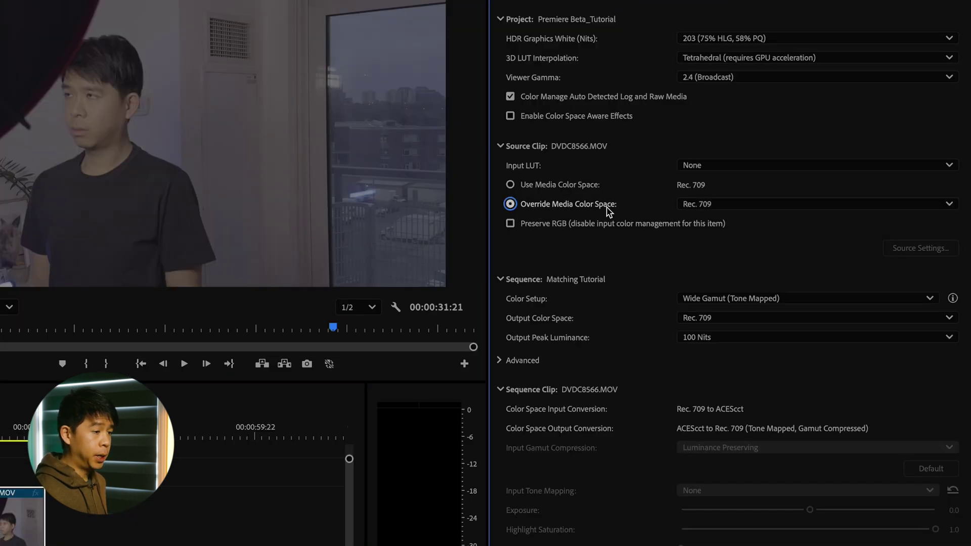
click(705, 204)
click(723, 219)
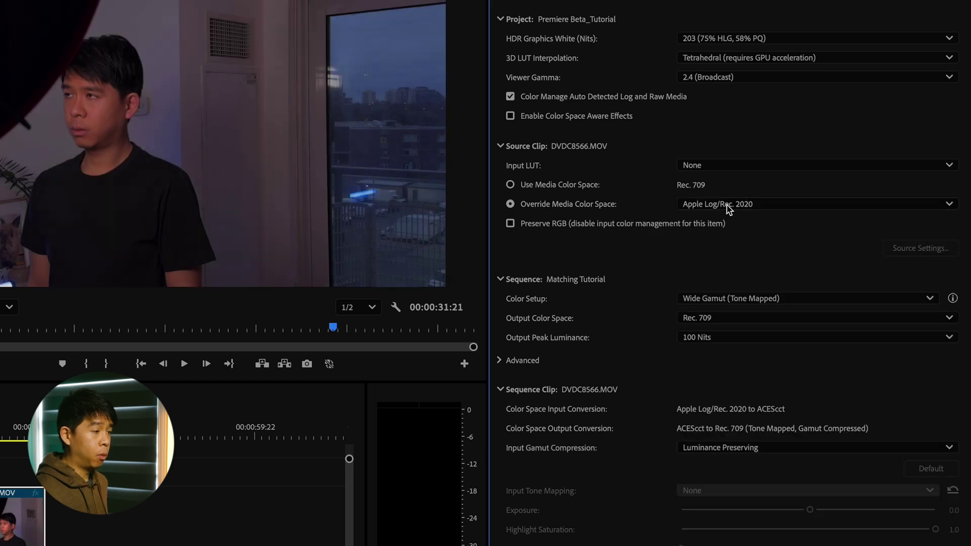
click(198, 345)
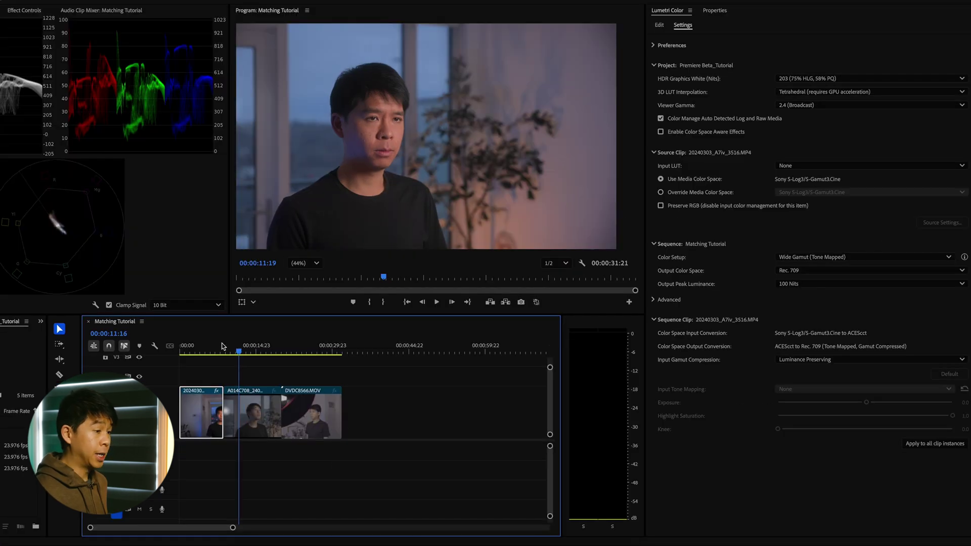
drag(199, 345, 241, 347)
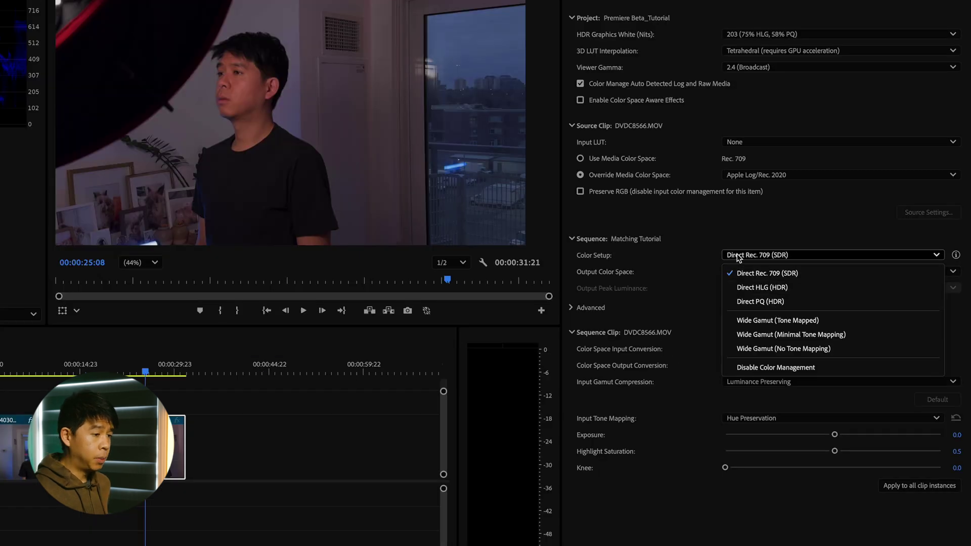
Try Direct Rec. 709 (SDR), then restore Wide Gamut (Tone Mapped) with ACEScct working space
click(794, 258)
click(796, 258)
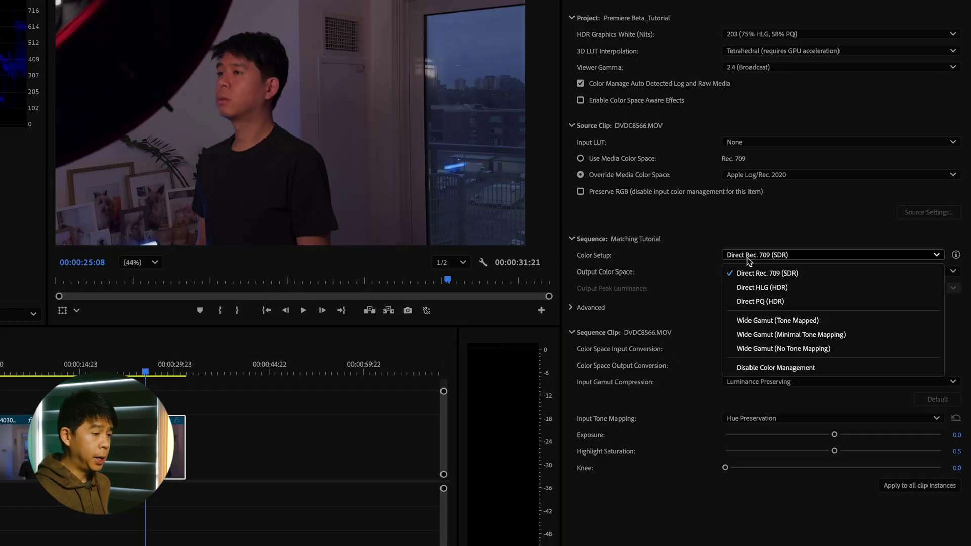
click(783, 274)
click(790, 257)
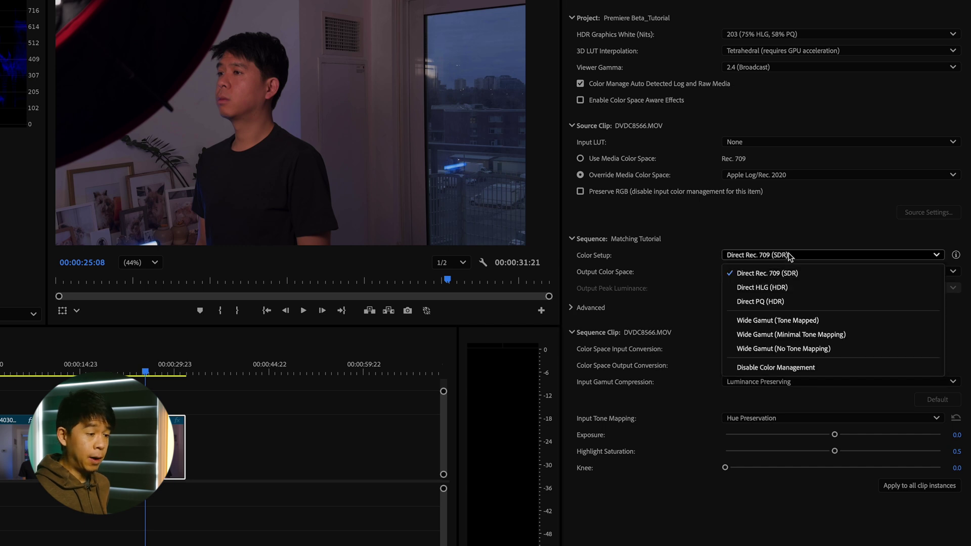
click(797, 323)
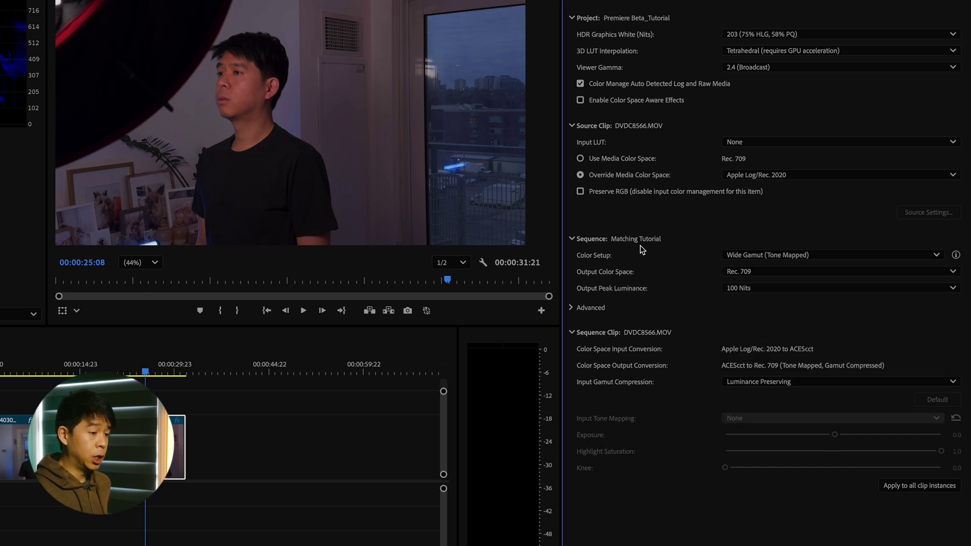
click(590, 308)
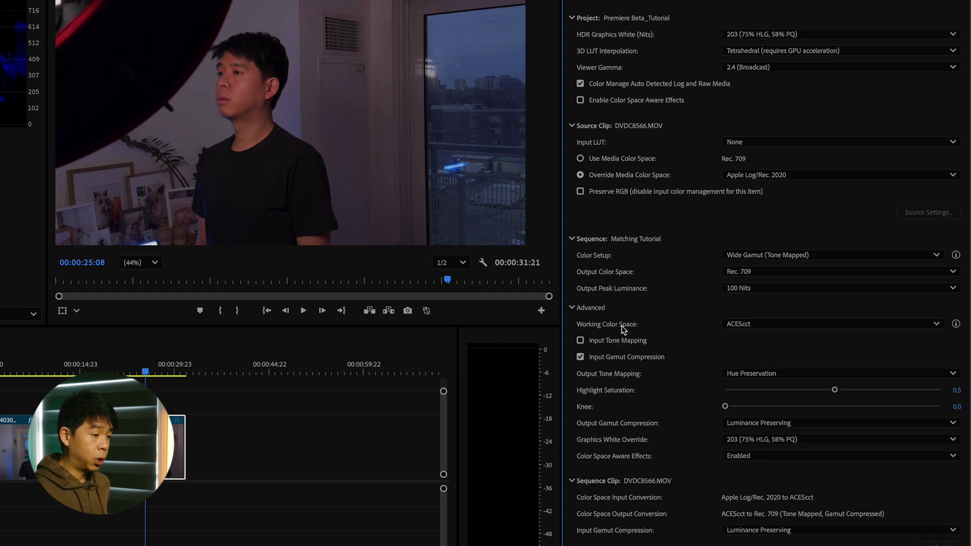
click(749, 326)
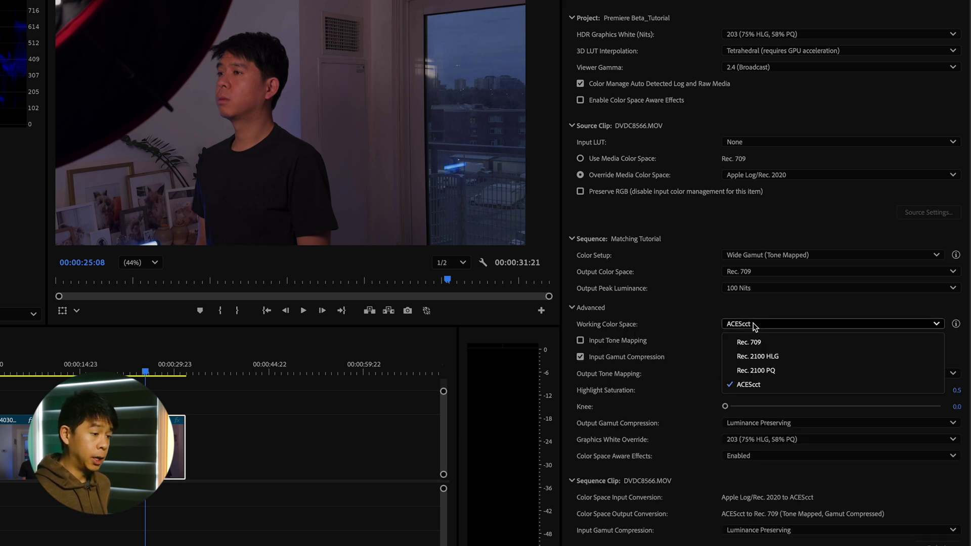
click(773, 390)
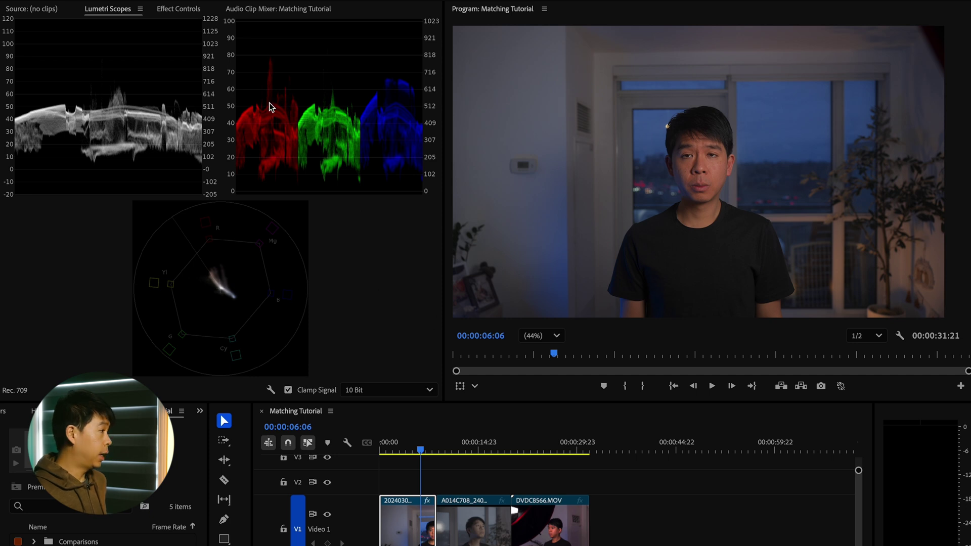
Open the Lumetri Scopes display options showing vectorscope YUV, RGB parade and luma waveform
click(100, 12)
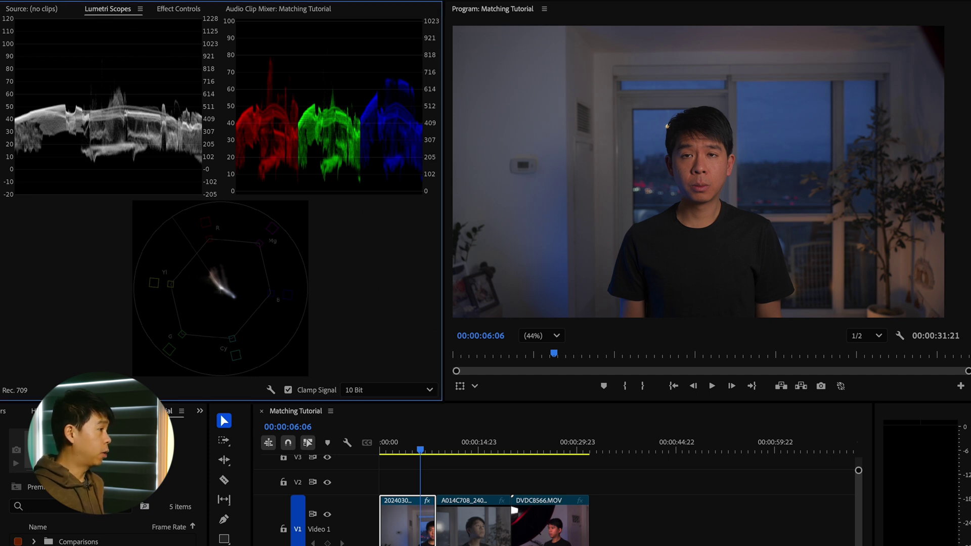
click(410, 1)
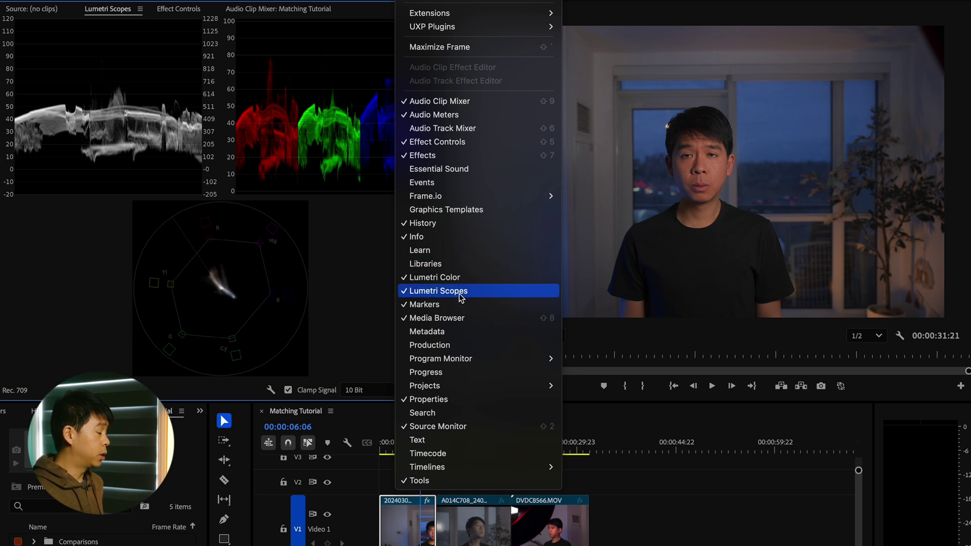
click(347, 294)
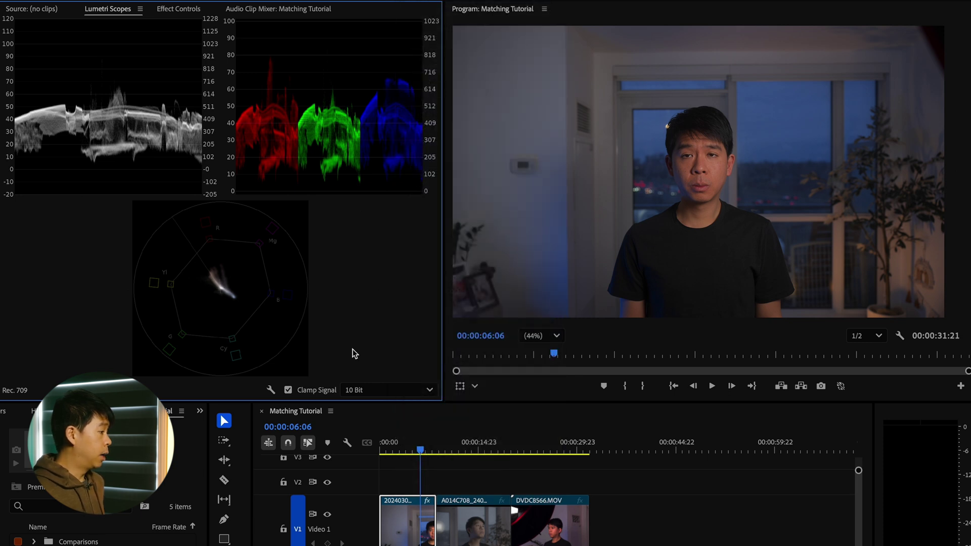
click(272, 390)
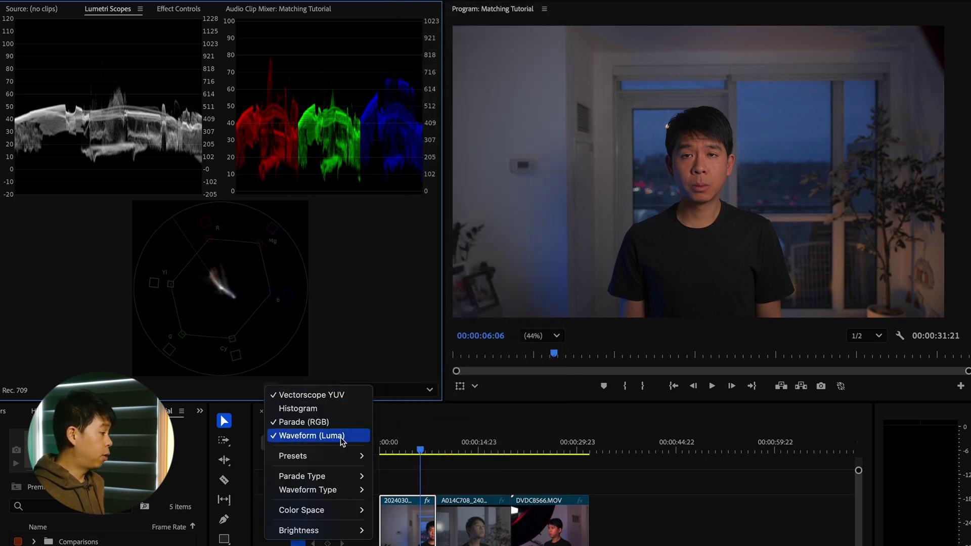
mouse_move(341, 491)
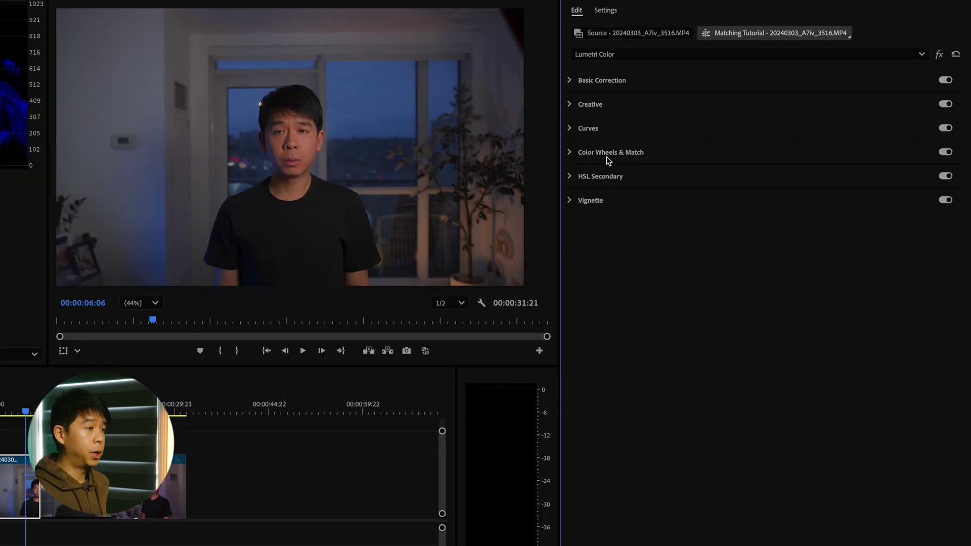
Turn on Comparison View from Color Wheels & Match and add its toggle button to the Program Monitor
click(644, 156)
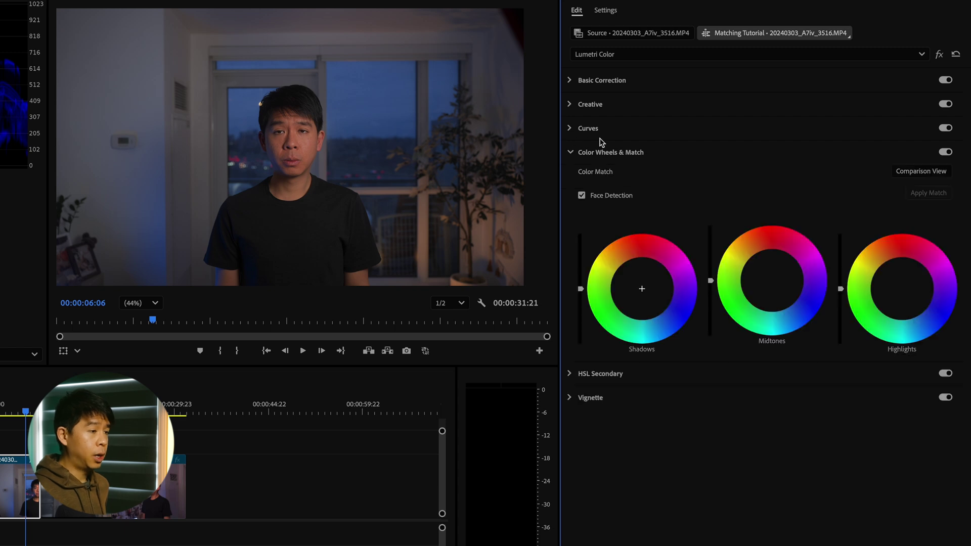
click(906, 172)
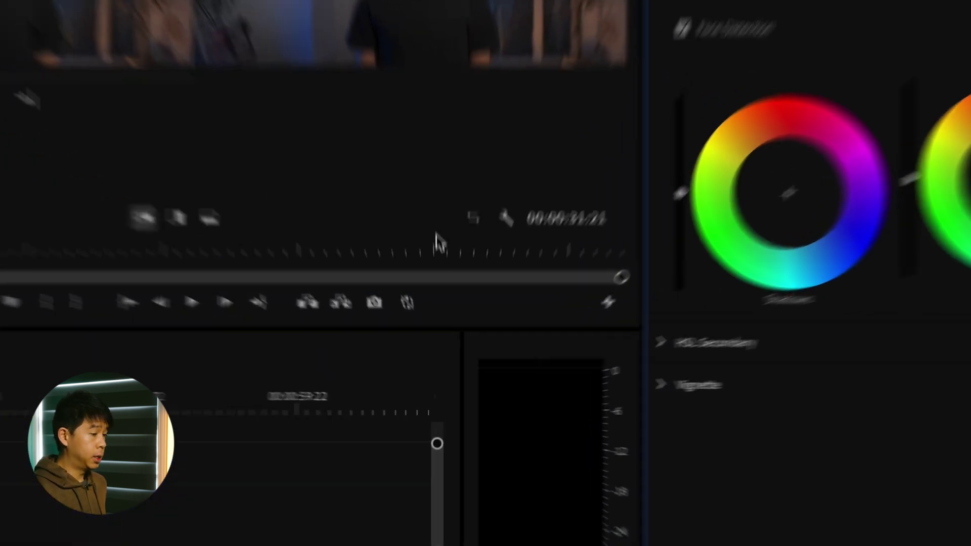
click(608, 302)
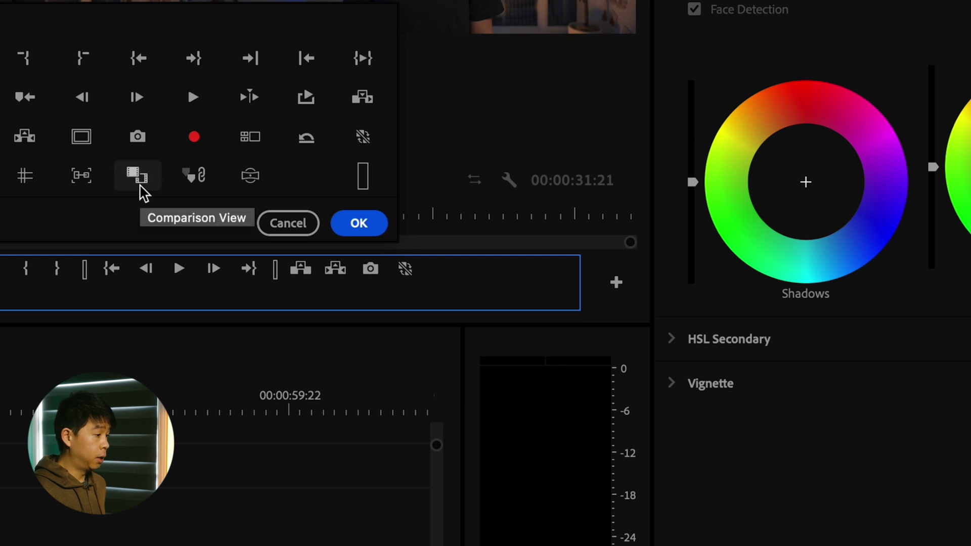
drag(141, 185, 424, 273)
click(359, 223)
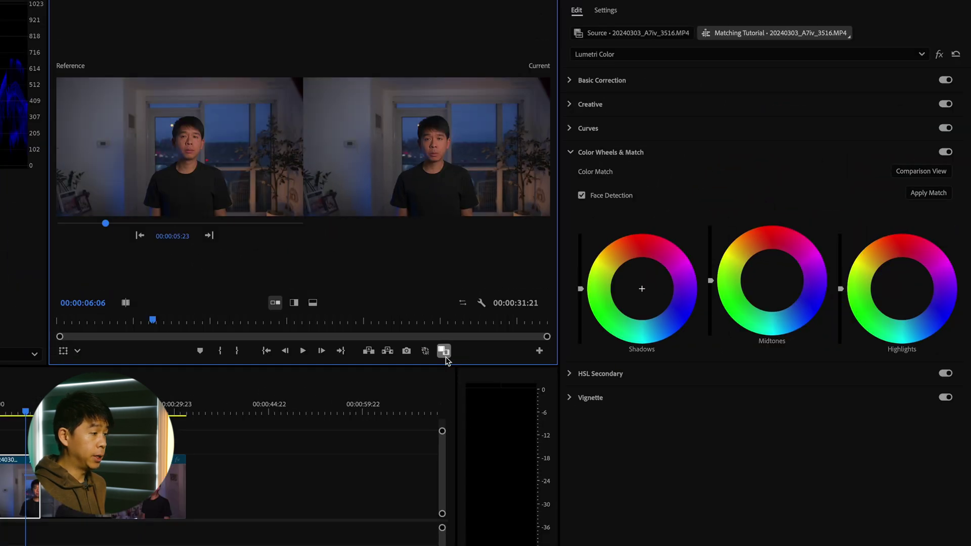
click(444, 351)
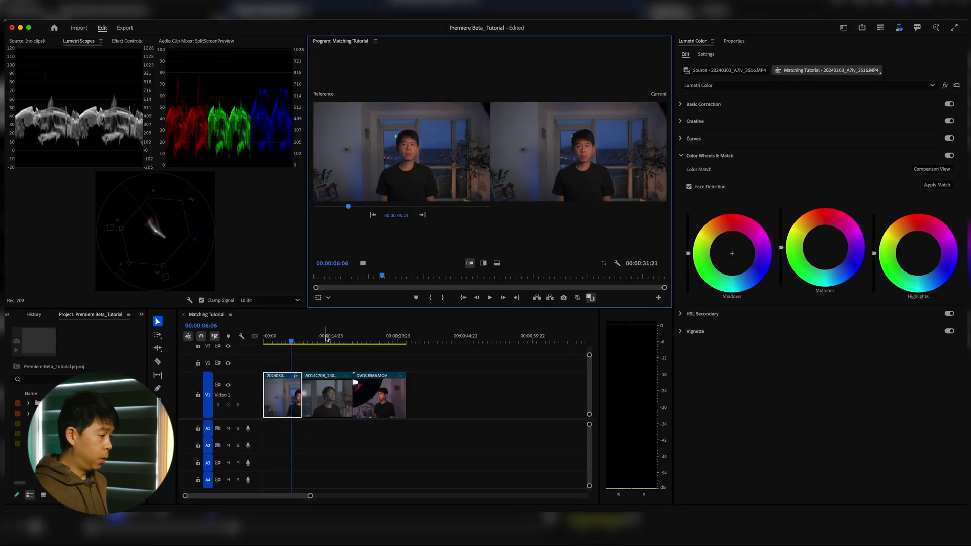
Select Canon clip A014C708 at 13:04 and set the Sony reference frame to 00:00:06:06
click(326, 338)
click(288, 338)
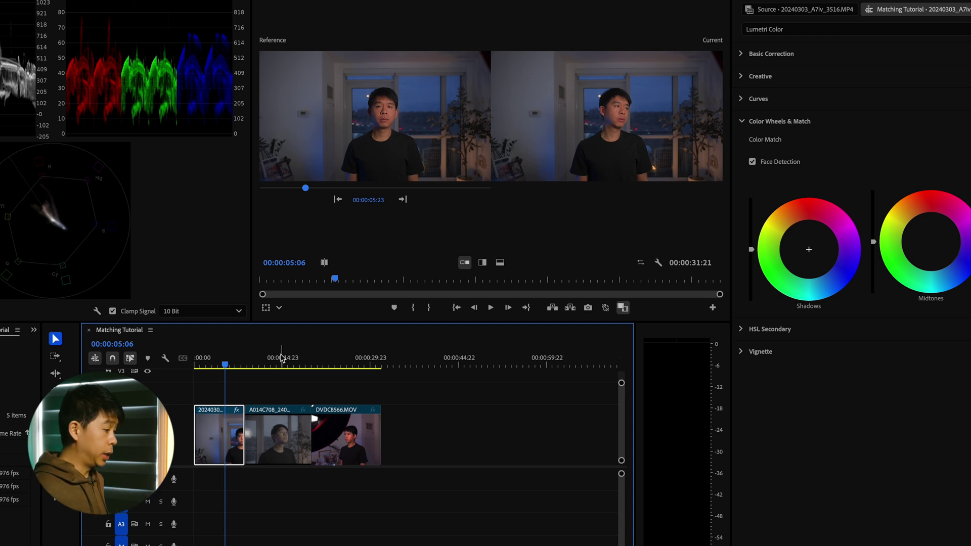
click(282, 359)
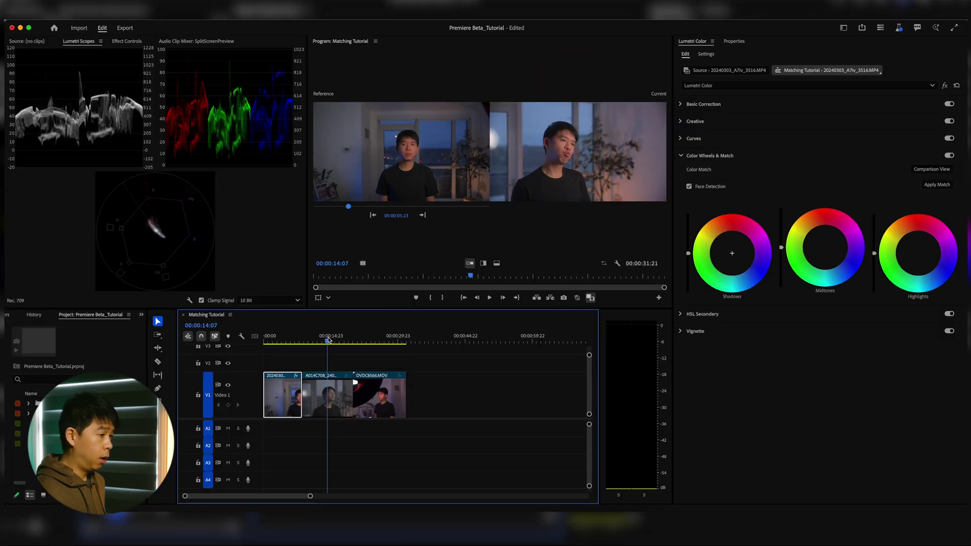
drag(327, 341, 322, 341)
click(322, 402)
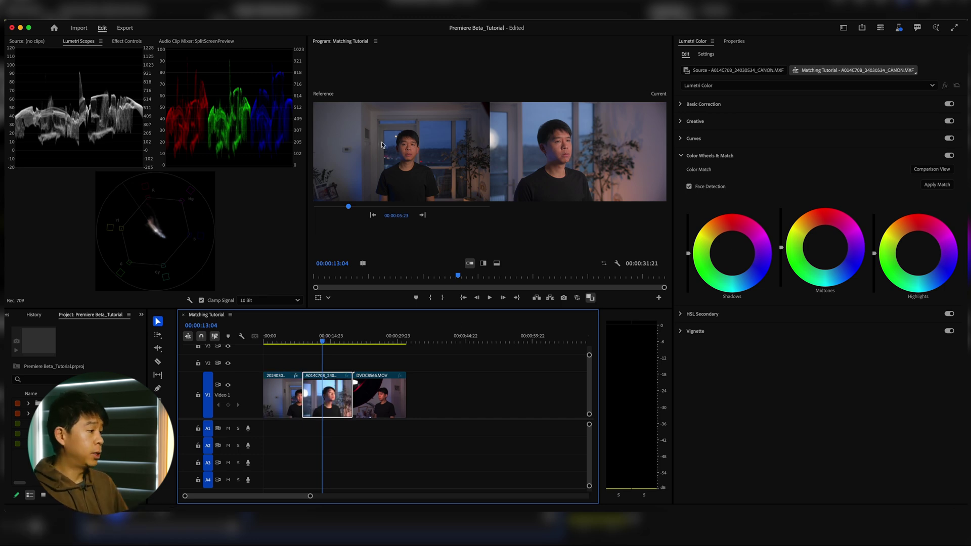
drag(348, 206, 350, 208)
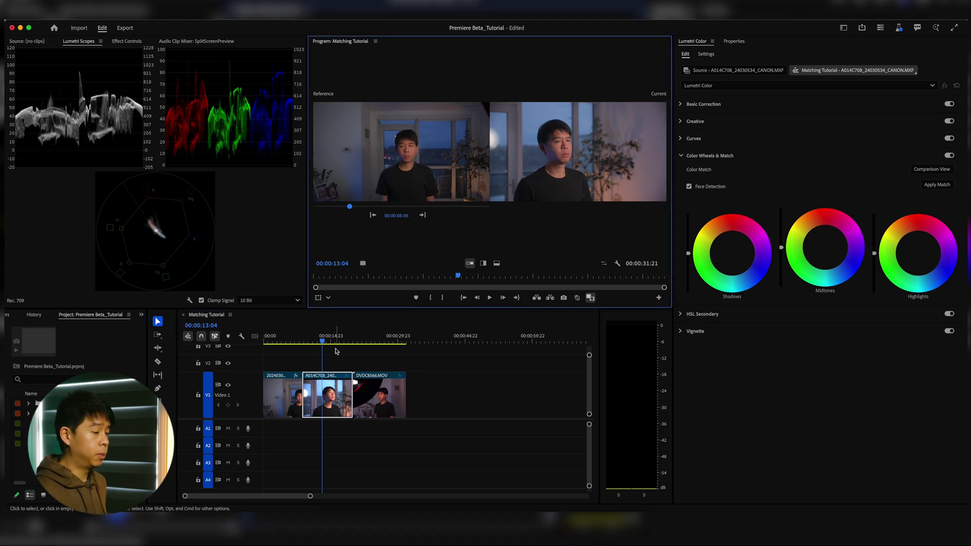
click(682, 104)
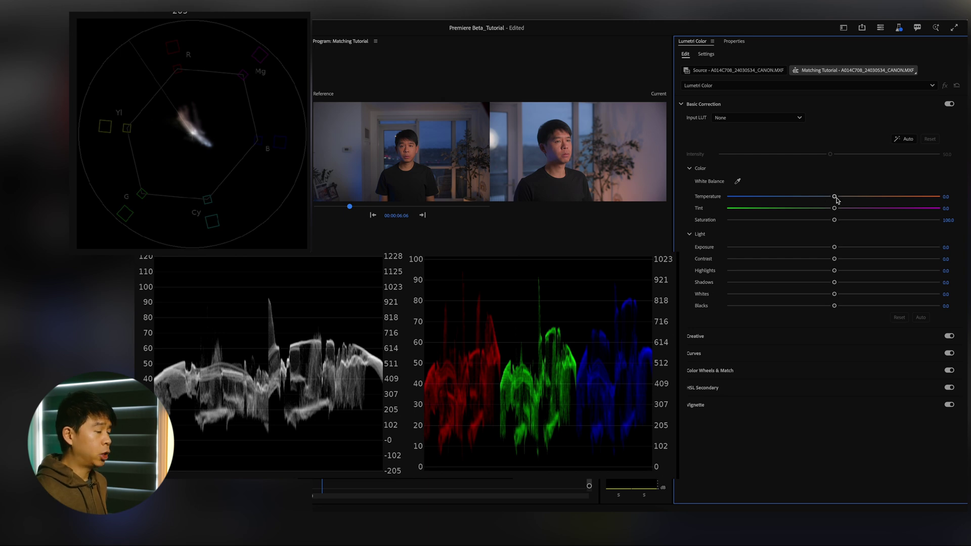
Set the Canon clip's Temperature to -5.1 and Tint to -2.4
drag(838, 200, 792, 199)
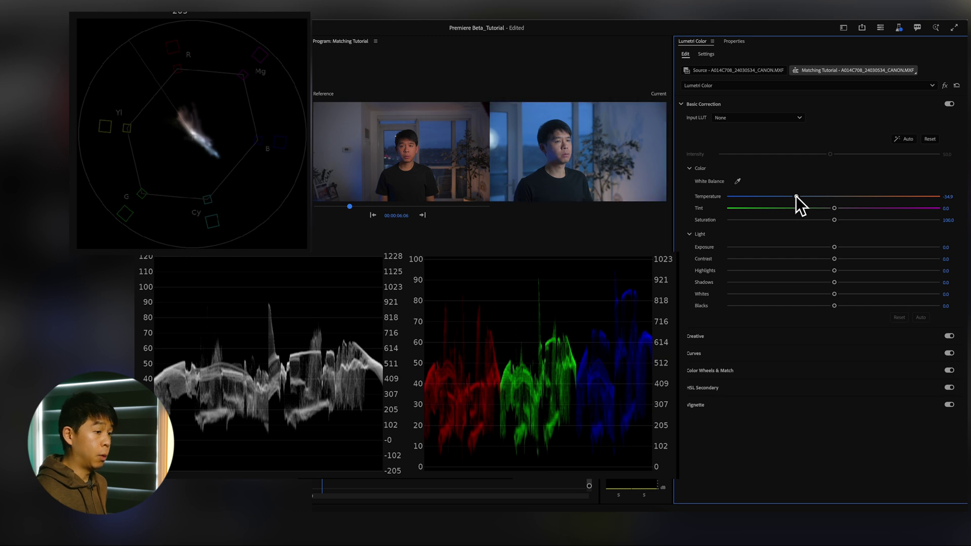
drag(796, 196, 828, 202)
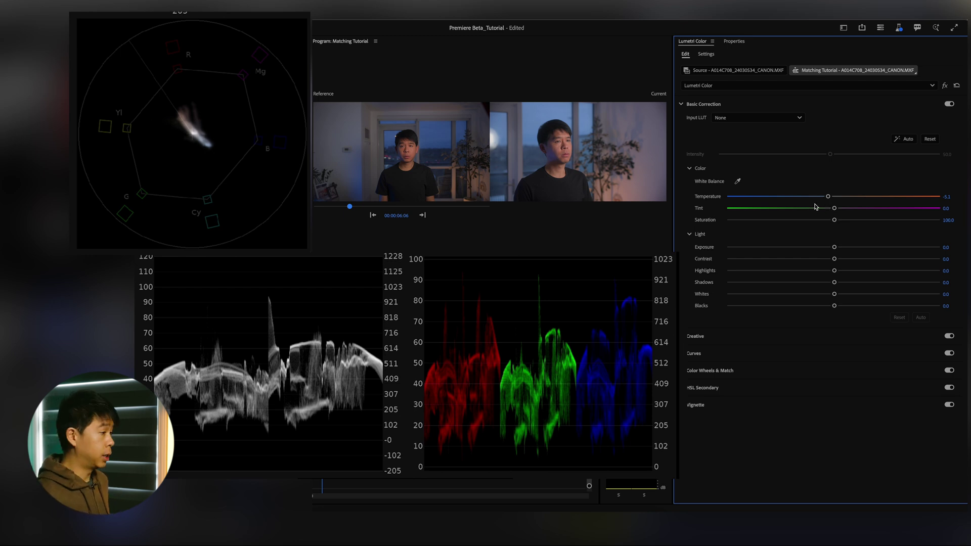
drag(834, 209, 834, 210)
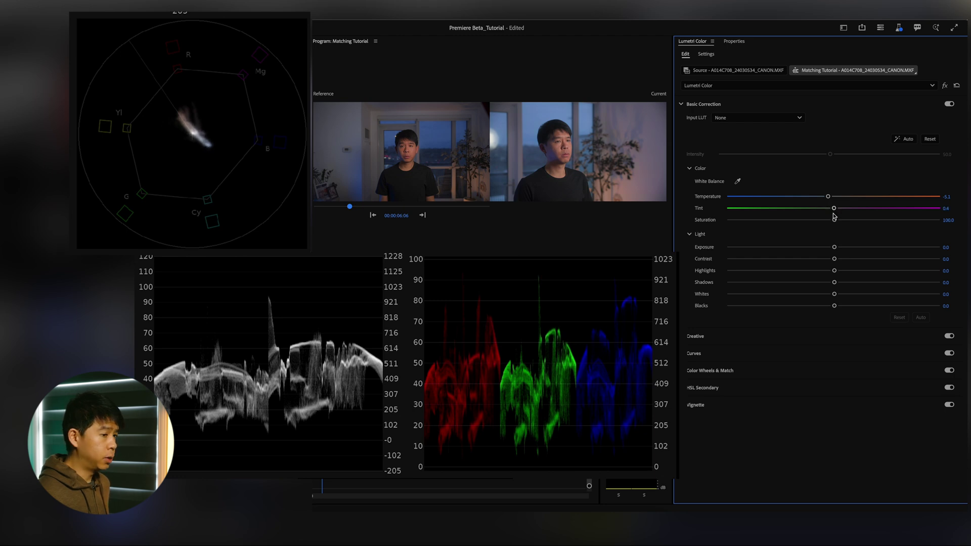
click(830, 209)
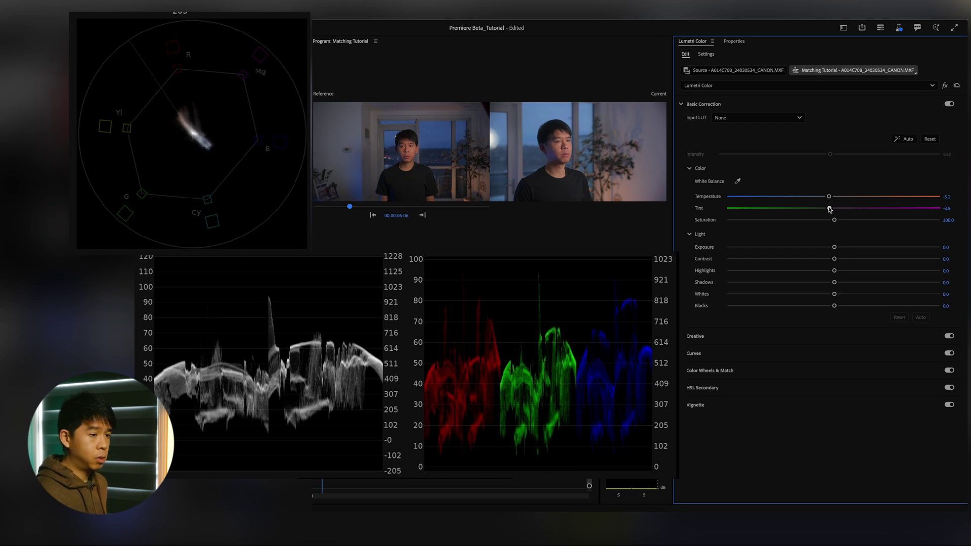
drag(830, 208, 832, 209)
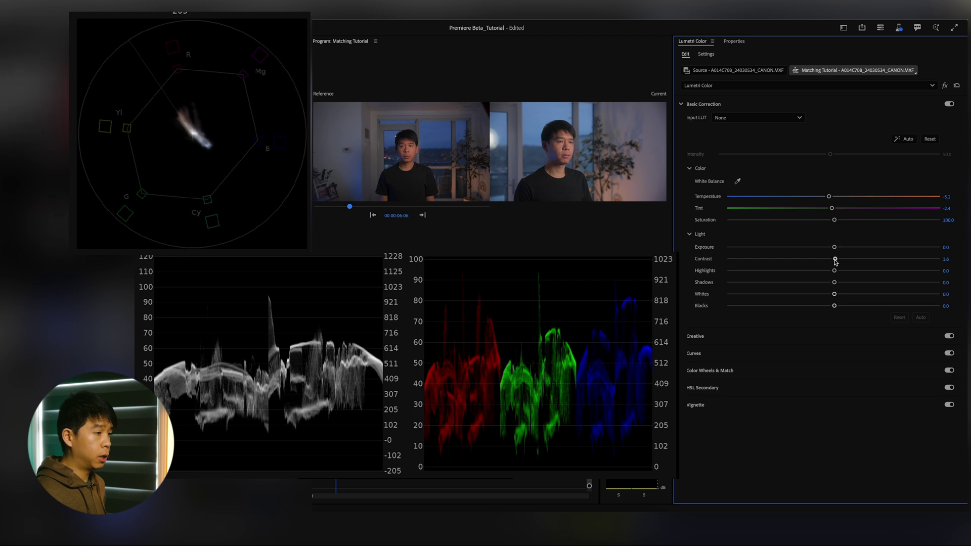
Raise the Canon clip's Contrast to about 19 and Shadows to 3.5
drag(835, 258, 848, 259)
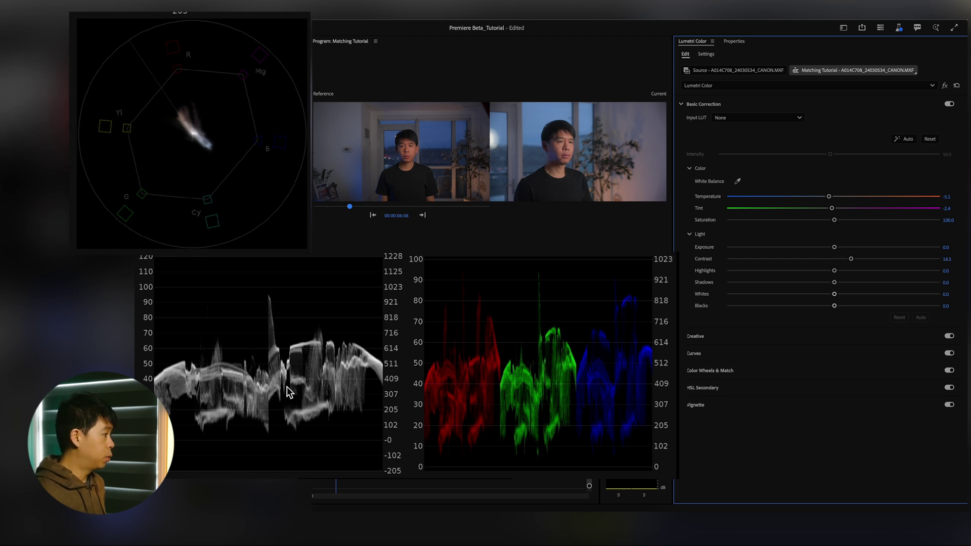
drag(852, 259, 855, 260)
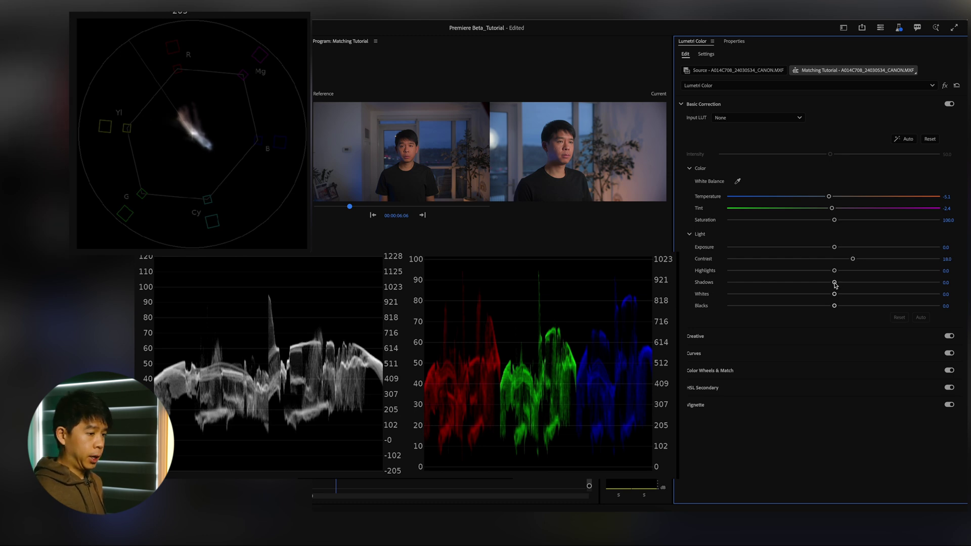
drag(834, 283, 837, 283)
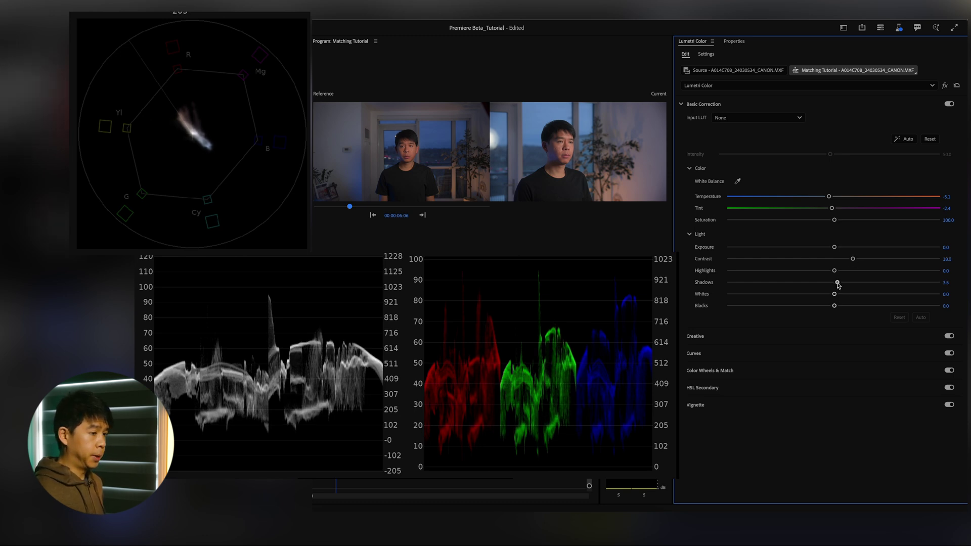
click(717, 375)
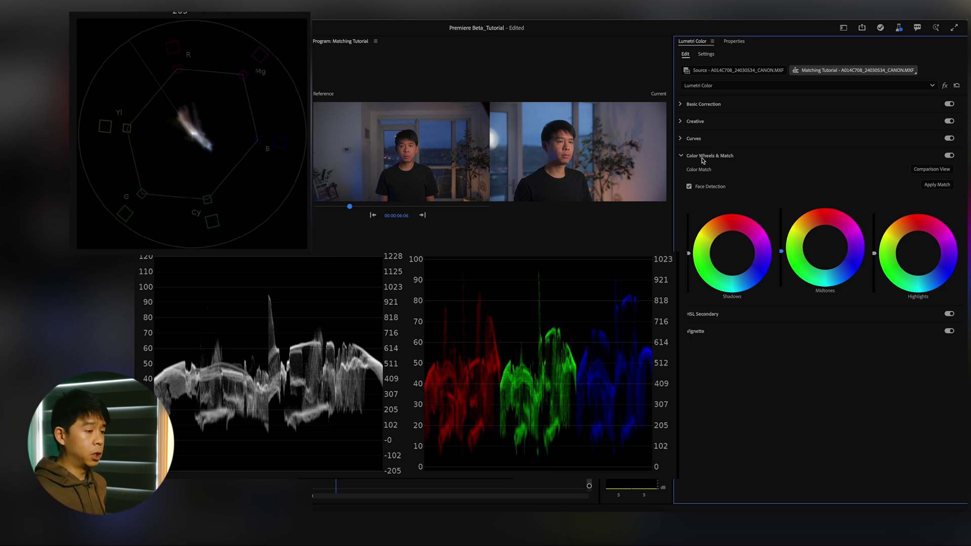
Sample a red-orange hue from the Canon frame into Hue vs Hue and nudge it slightly down
click(681, 158)
click(693, 142)
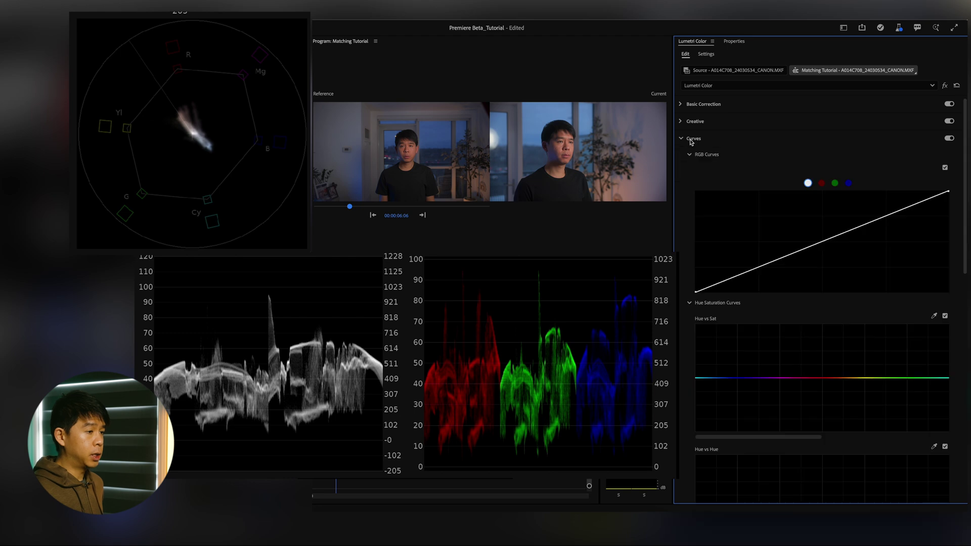
scroll(777, 247, down, 5)
scroll(777, 246, down, 1)
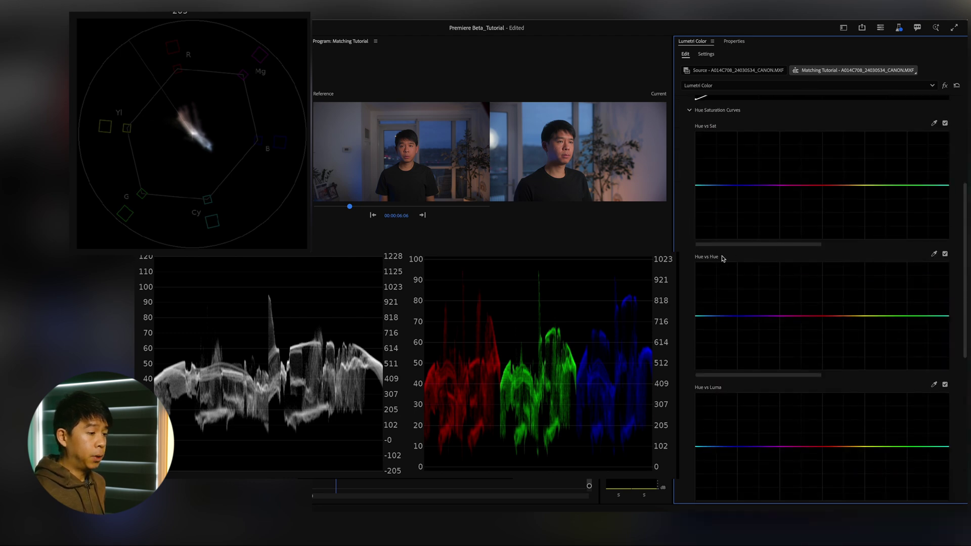
click(935, 254)
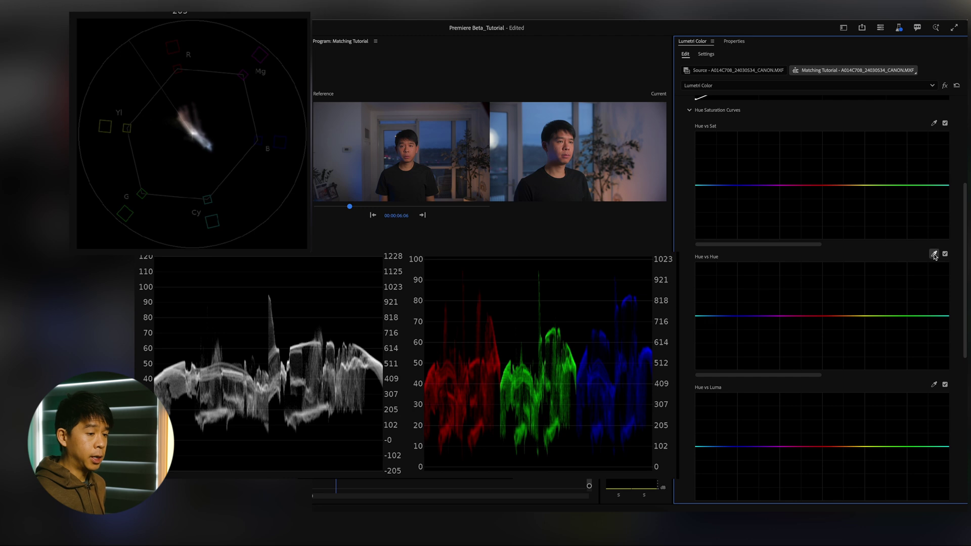
click(571, 151)
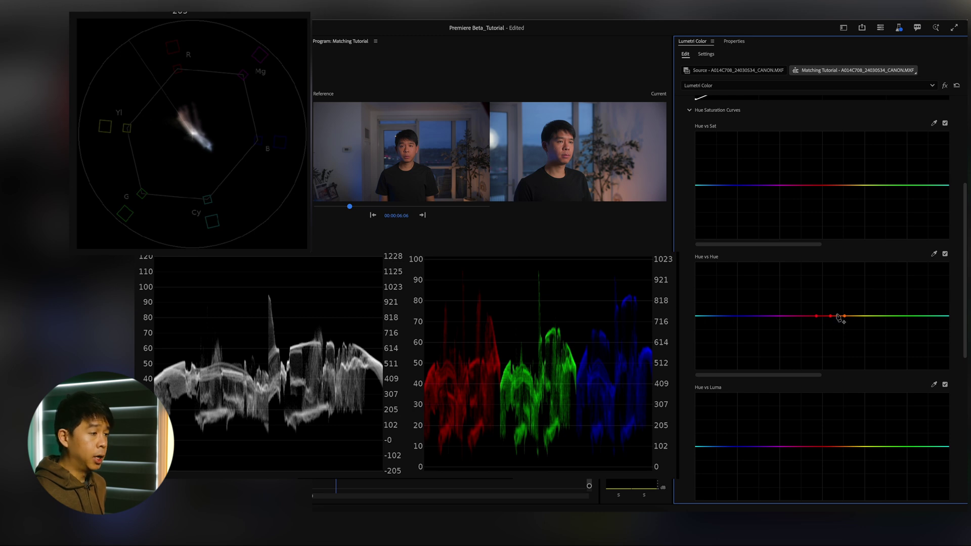
drag(831, 319, 830, 318)
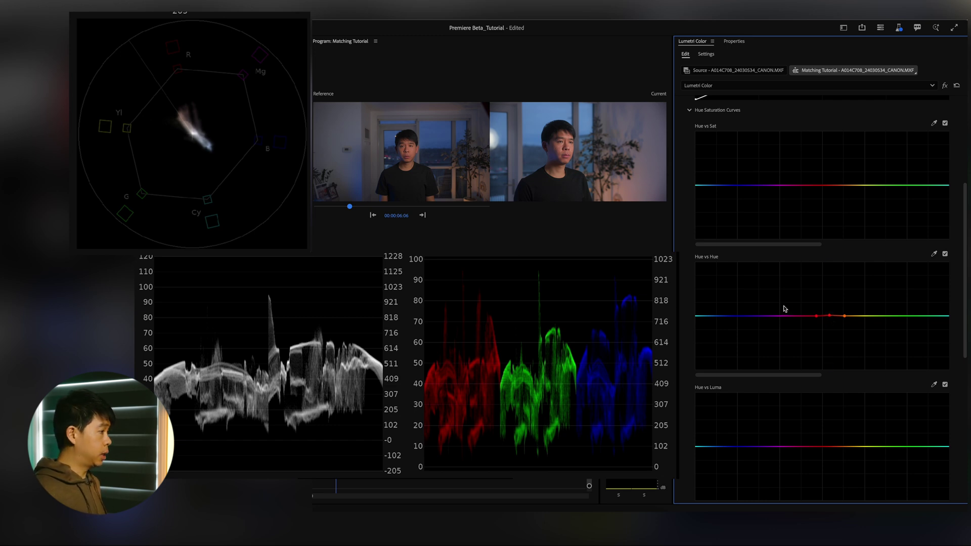
scroll(792, 319, down, 2)
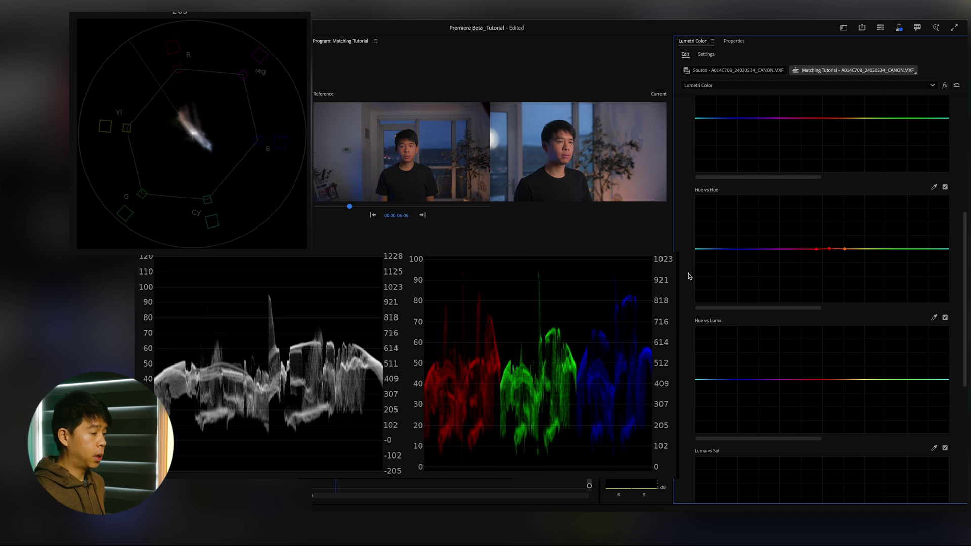
Sample the Canon frame's blue with the Hue vs Hue eyedropper and slightly shift its hue
scroll(734, 326, up, 2)
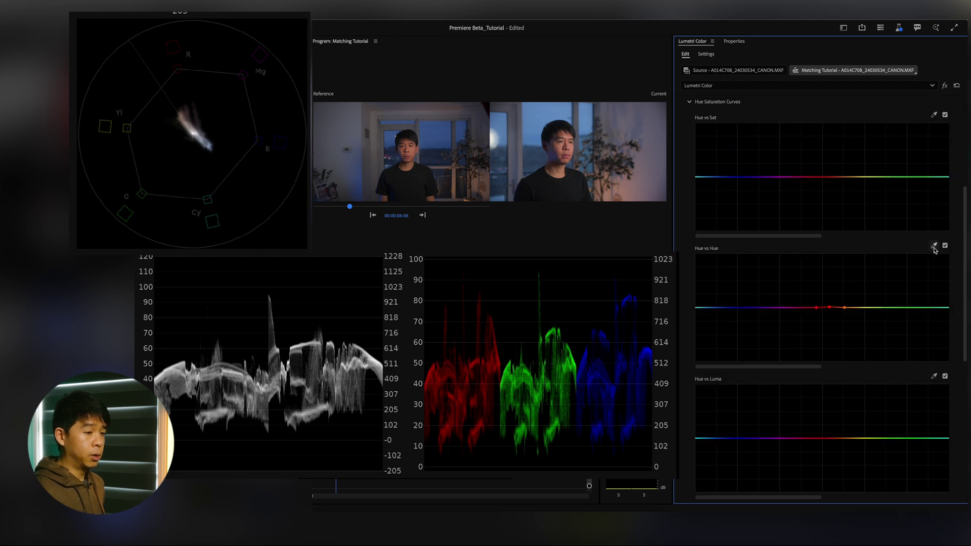
click(934, 246)
click(529, 127)
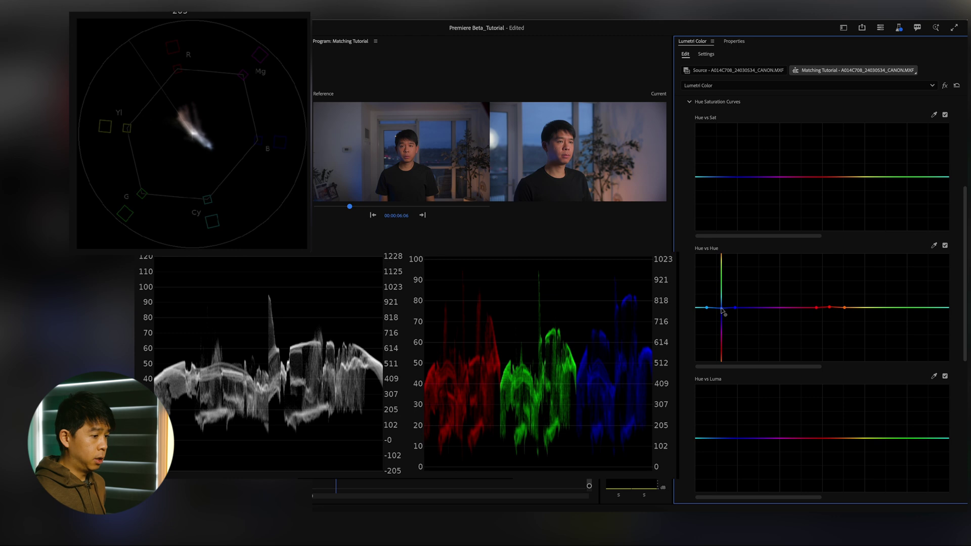
drag(722, 309, 721, 311)
Sample the same blue on the Hue vs Luma curve and pull its point down to darken it
scroll(702, 305, down, 3)
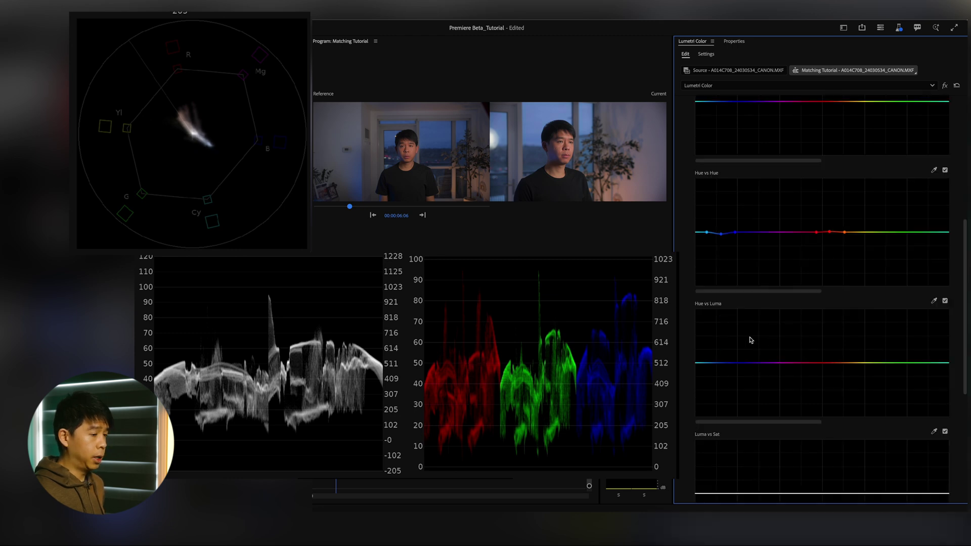
scroll(748, 340, down, 2)
click(933, 244)
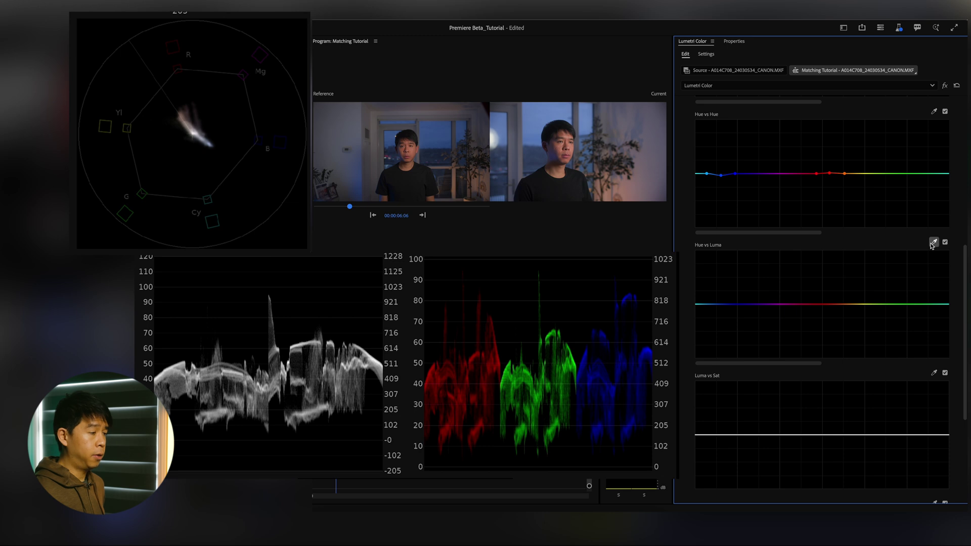
click(527, 121)
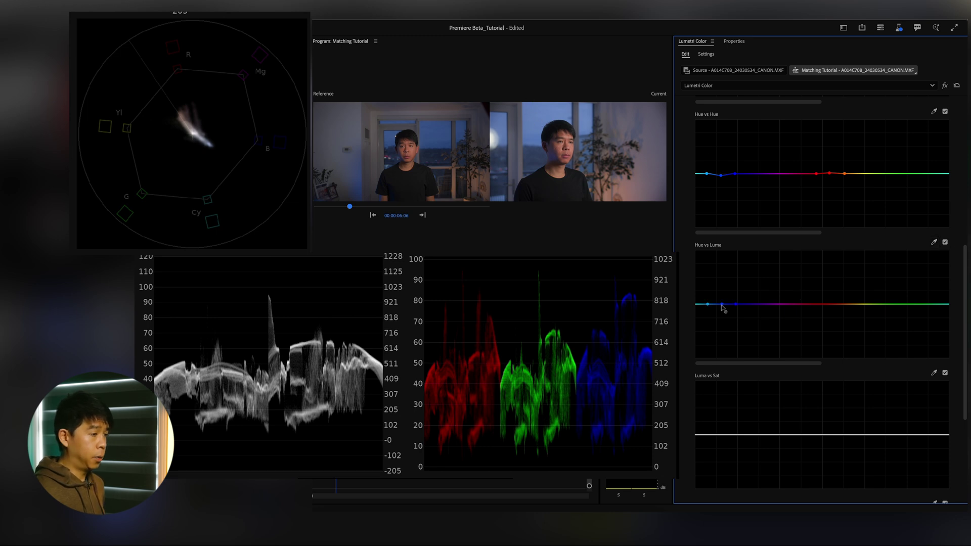
drag(722, 305, 723, 316)
scroll(803, 336, up, 5)
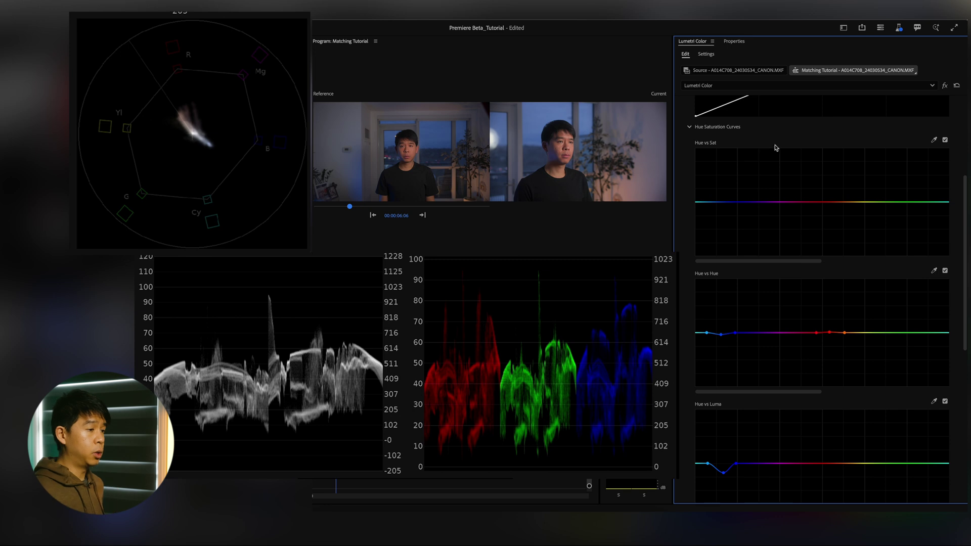
Sample the Canon frame's blue with the Hue vs Sat eyedropper and raise its middle point
click(934, 140)
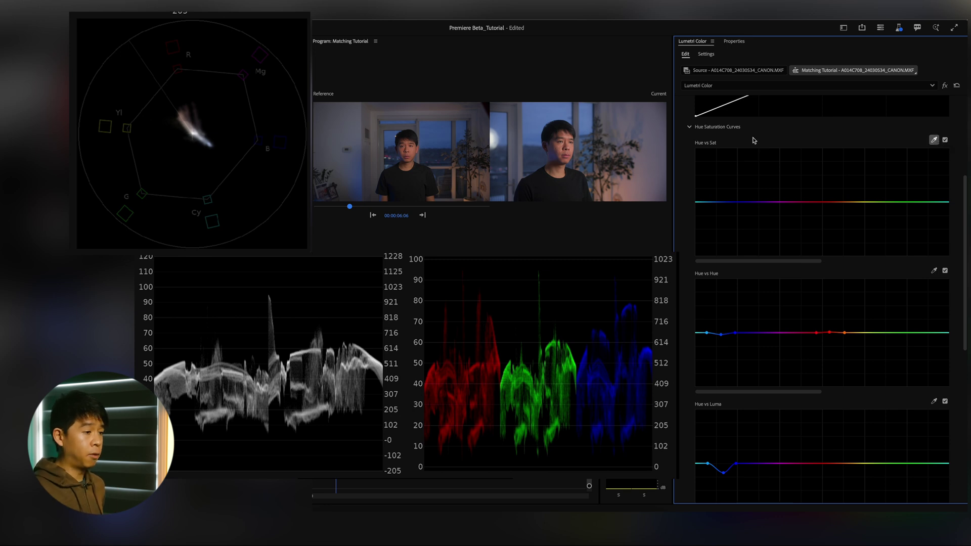
click(534, 123)
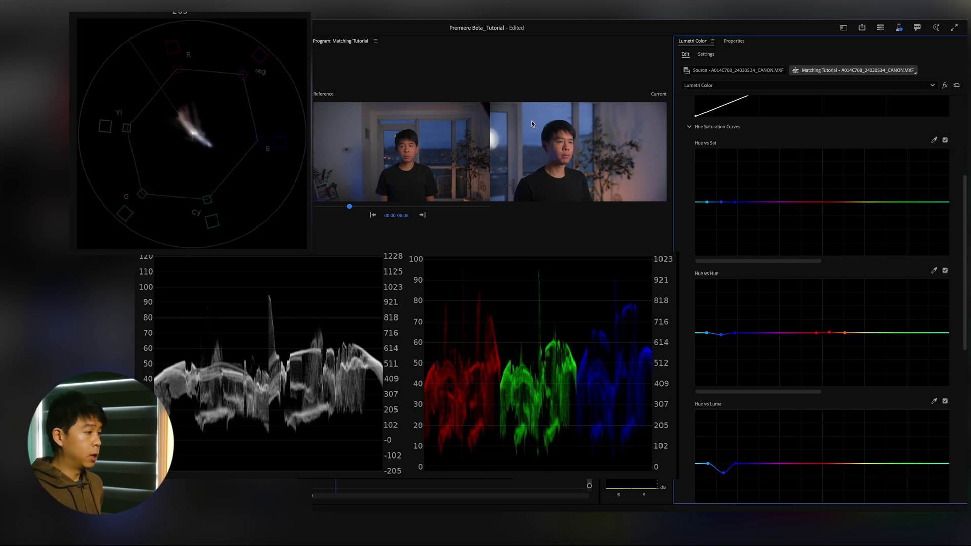
click(721, 202)
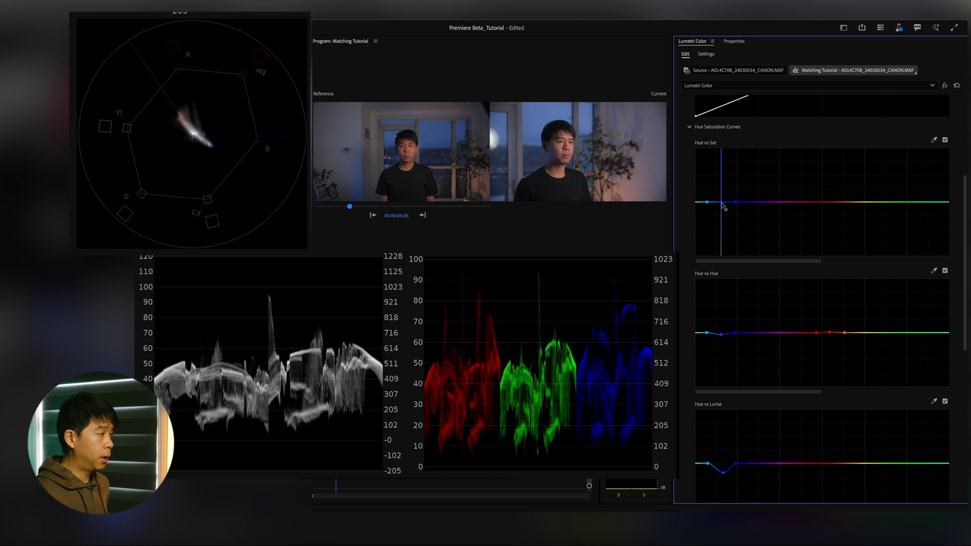
drag(722, 204, 722, 193)
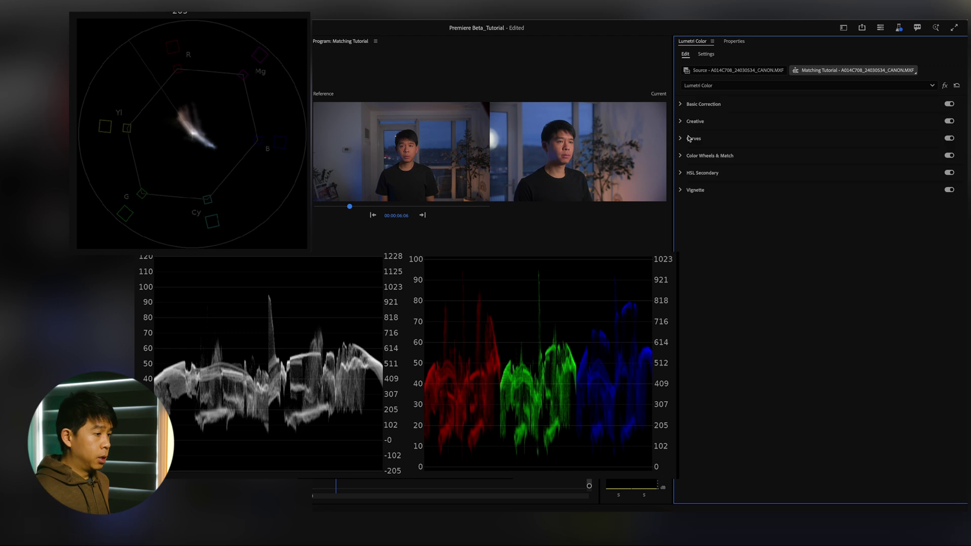
Move the playhead onto DVDC8566.MOV and expand its Basic Correction controls in Lumetri Color
click(380, 485)
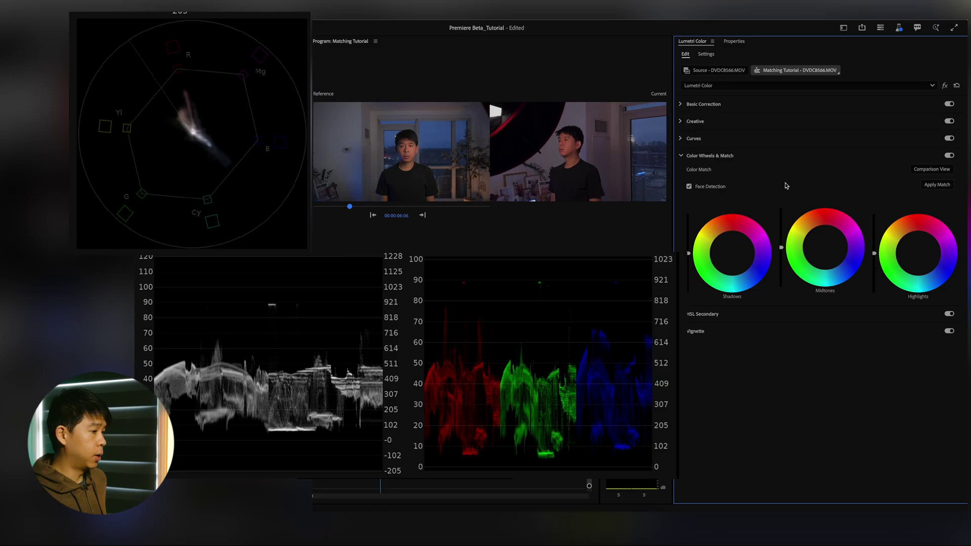
click(711, 108)
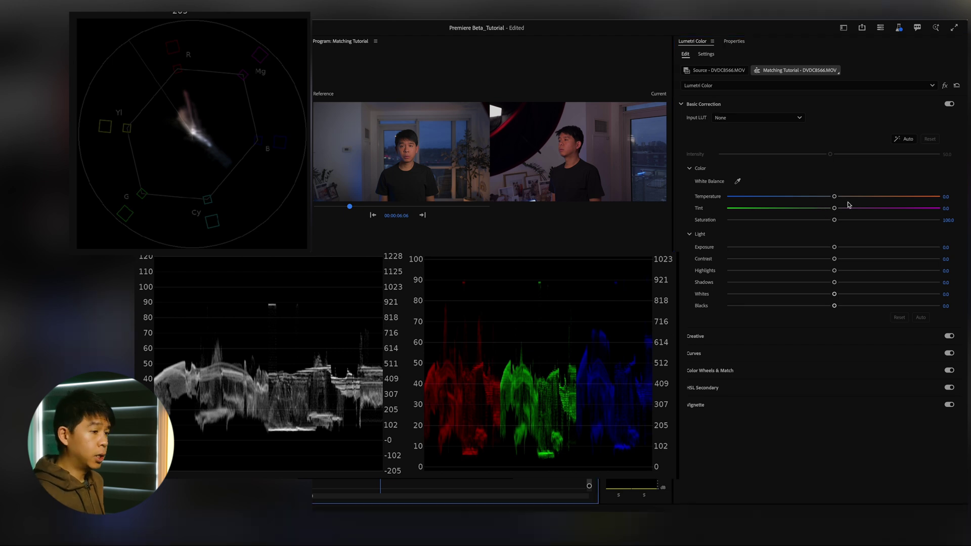
Give DVDC8566.MOV Temperature 6.7, Tint -9.0 and contrast about -20, comparing before and after
drag(836, 198, 841, 199)
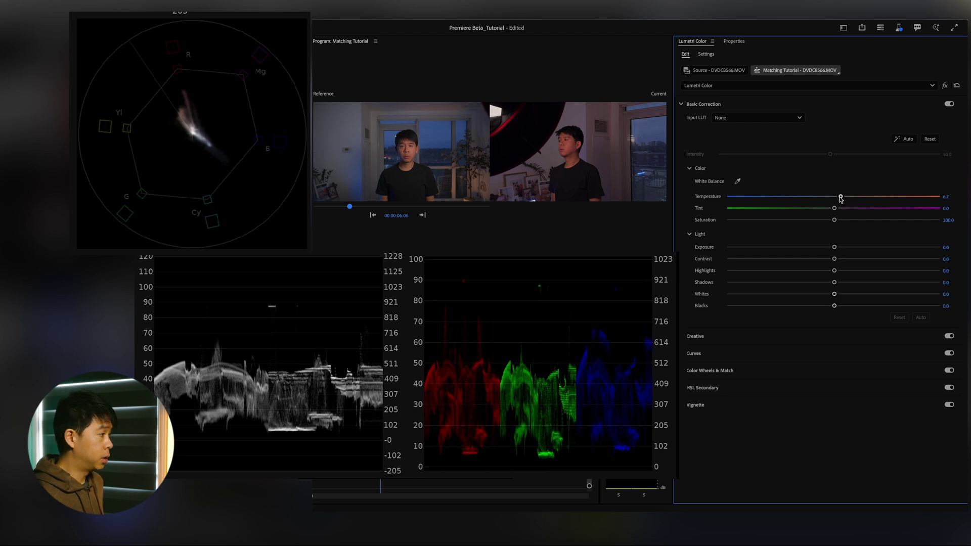
drag(834, 208, 824, 210)
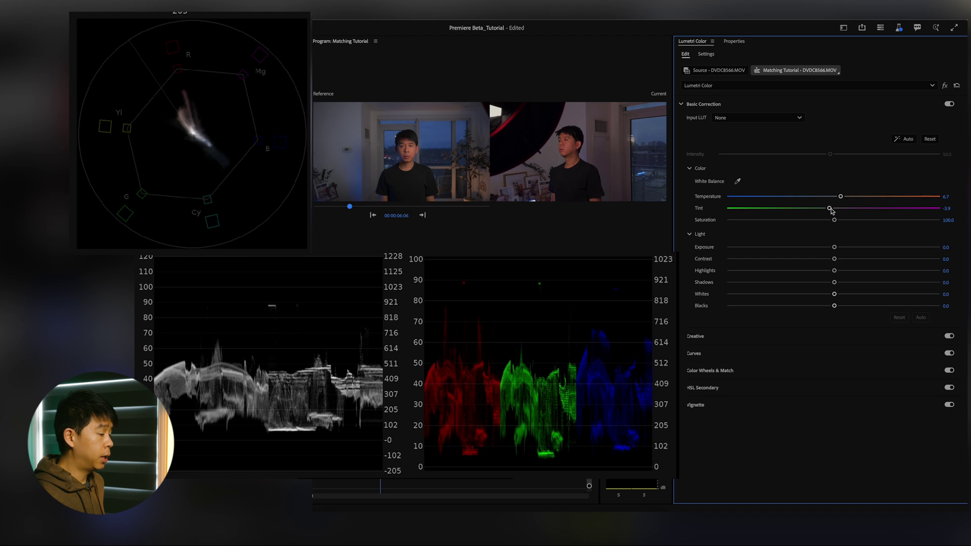
click(950, 105)
click(950, 106)
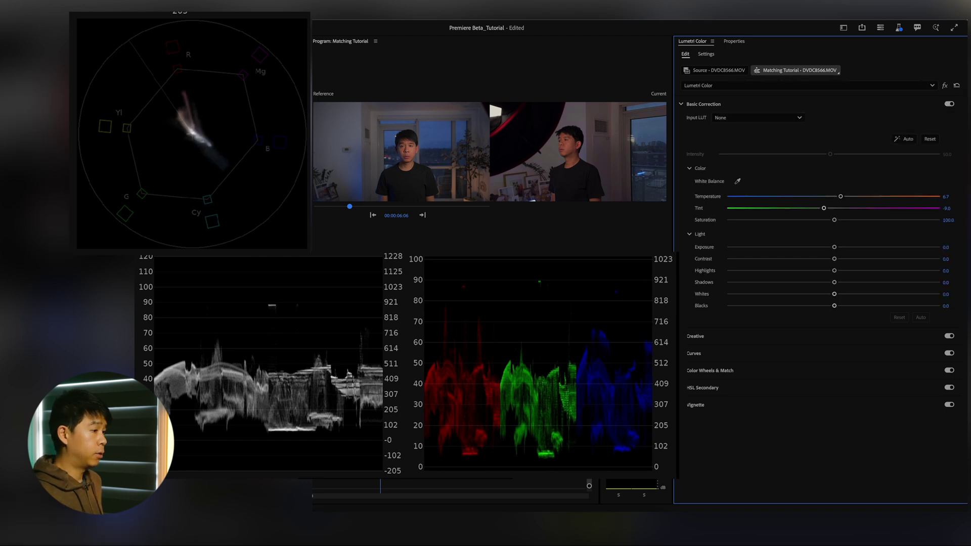
click(455, 491)
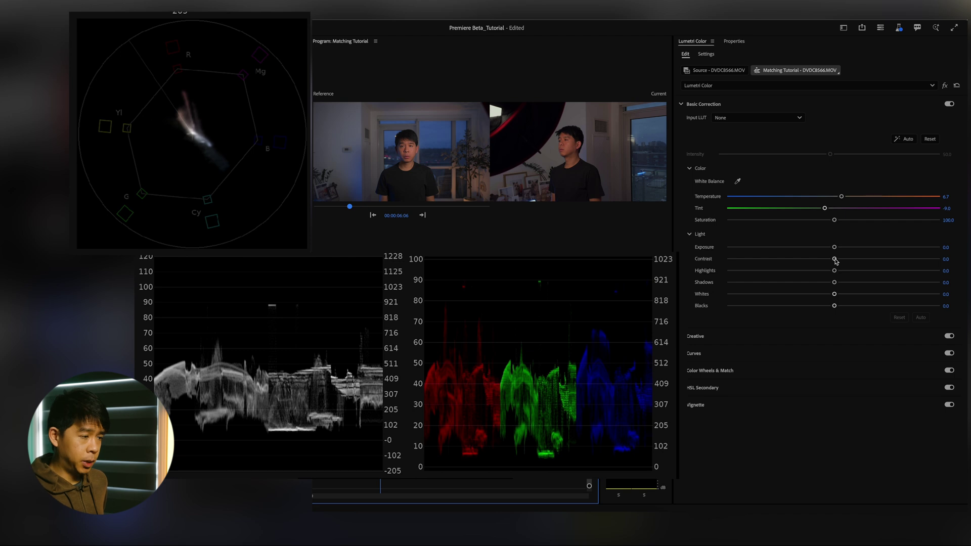
drag(834, 259, 812, 262)
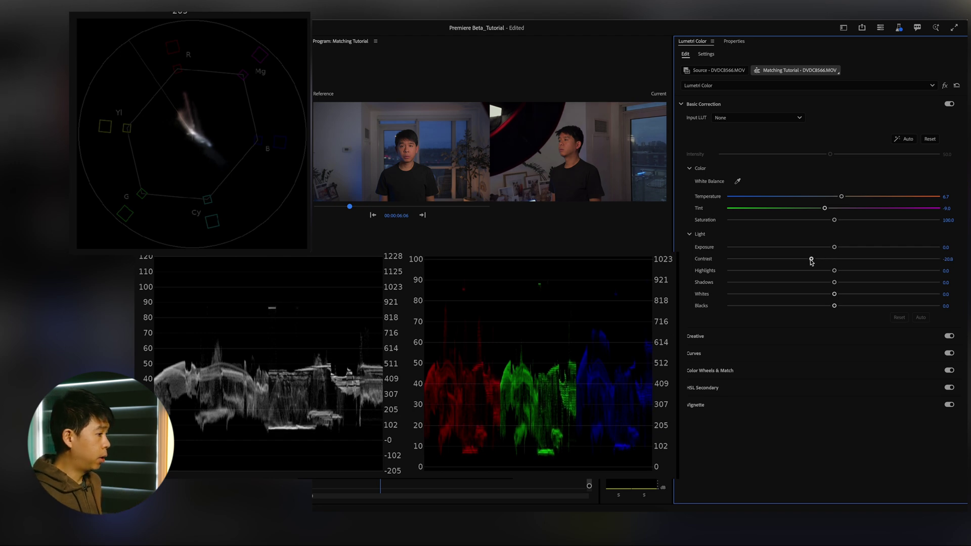
click(703, 103)
In Color Wheels & Match, re-centre the Shadows wheel and nudge the Midtones and Highlights wheels slightly
click(723, 156)
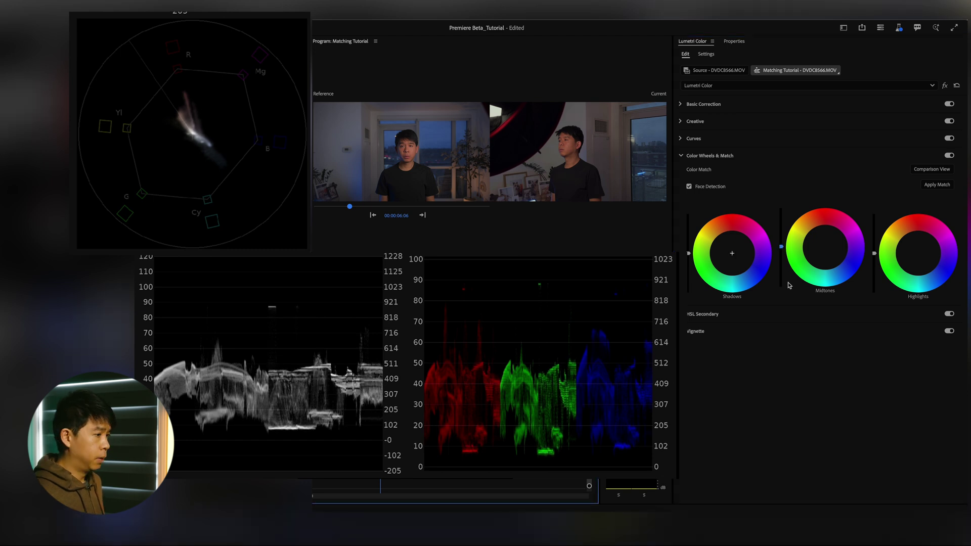
click(732, 254)
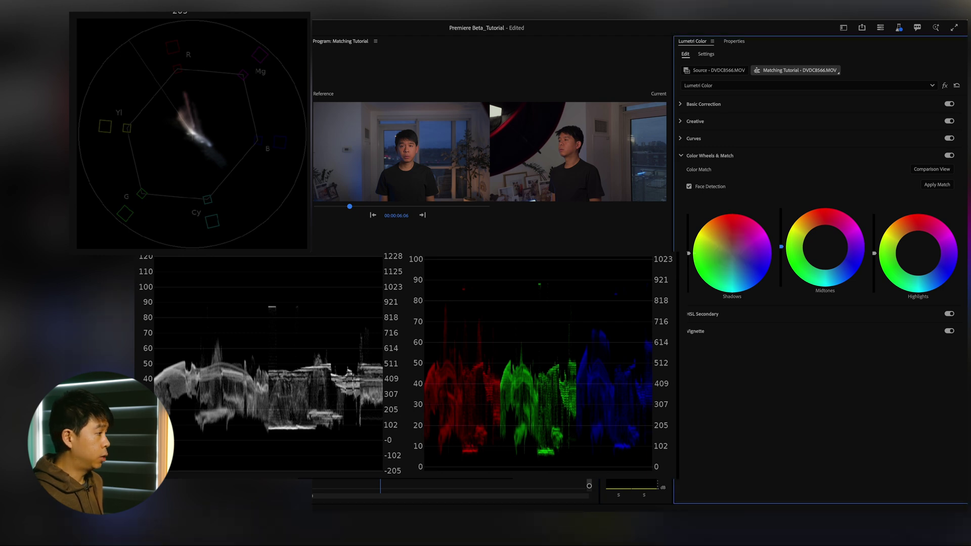
mouse_move(733, 253)
mouse_down()
mouse_move(744, 266)
mouse_move(727, 240)
mouse_move(737, 254)
mouse_up()
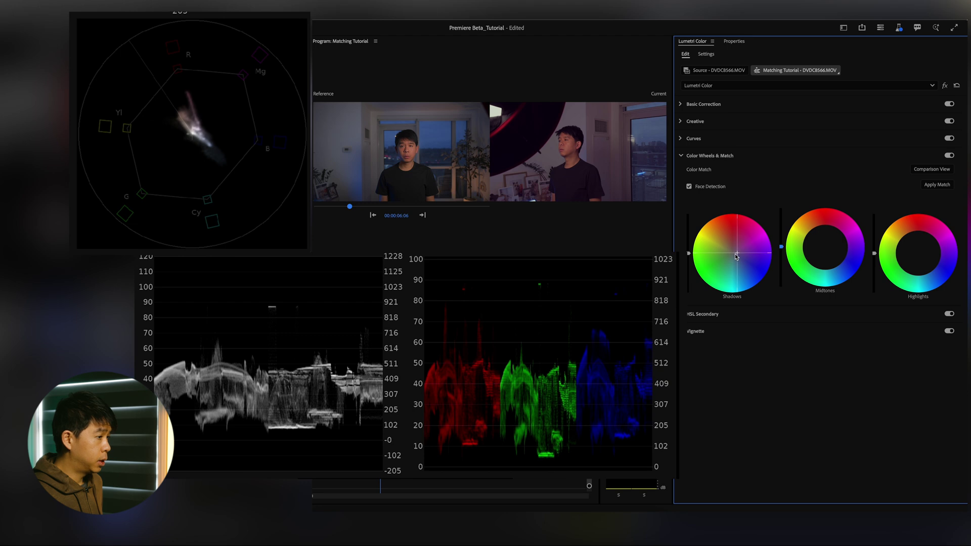
drag(737, 257, 733, 252)
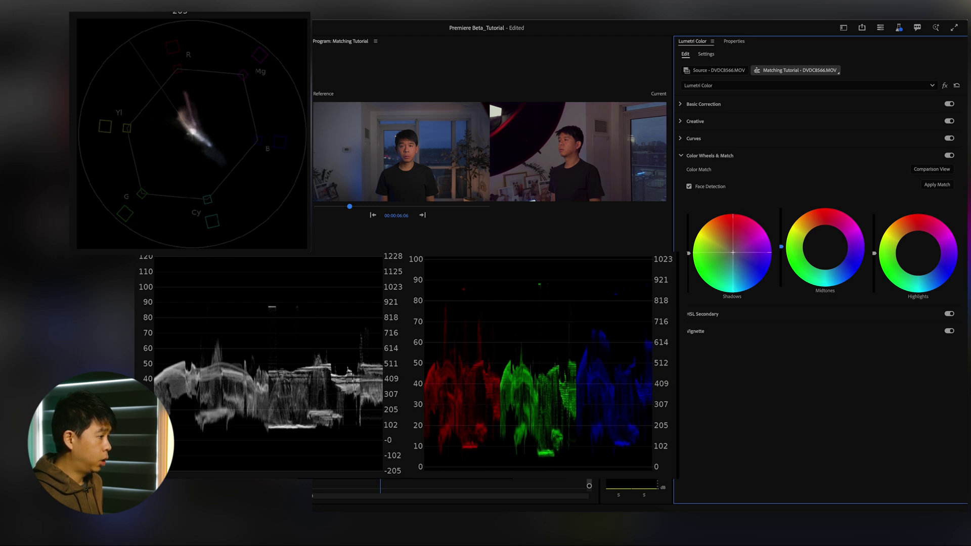
drag(733, 252, 732, 253)
drag(825, 248, 827, 248)
drag(918, 254, 920, 254)
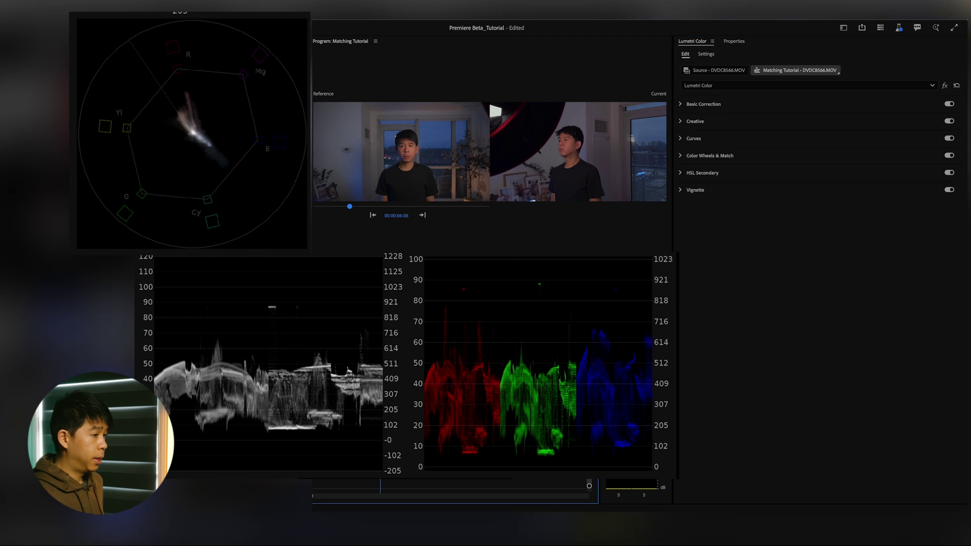
Sample the face's skin tone on the Hue vs Hue curve and shift that hue slightly
click(698, 140)
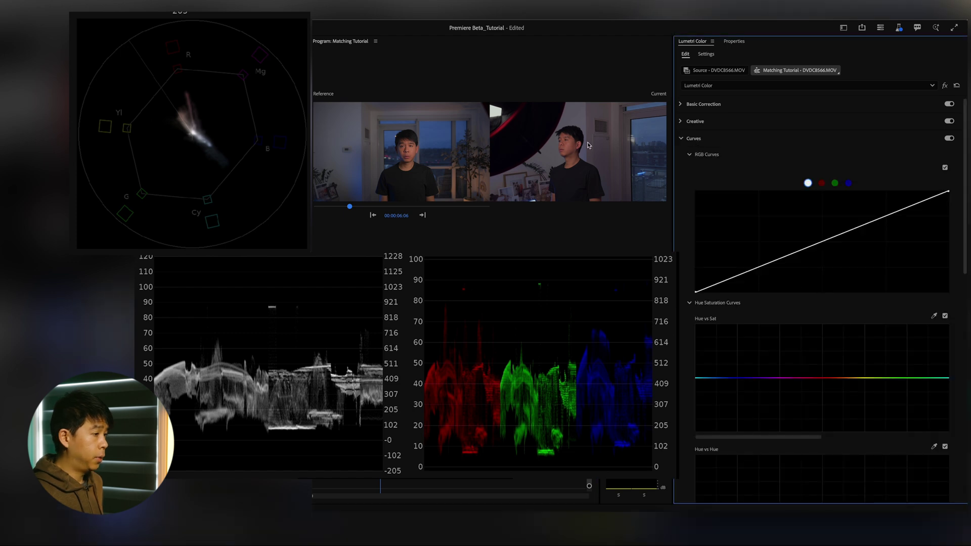
scroll(828, 296, down, 2)
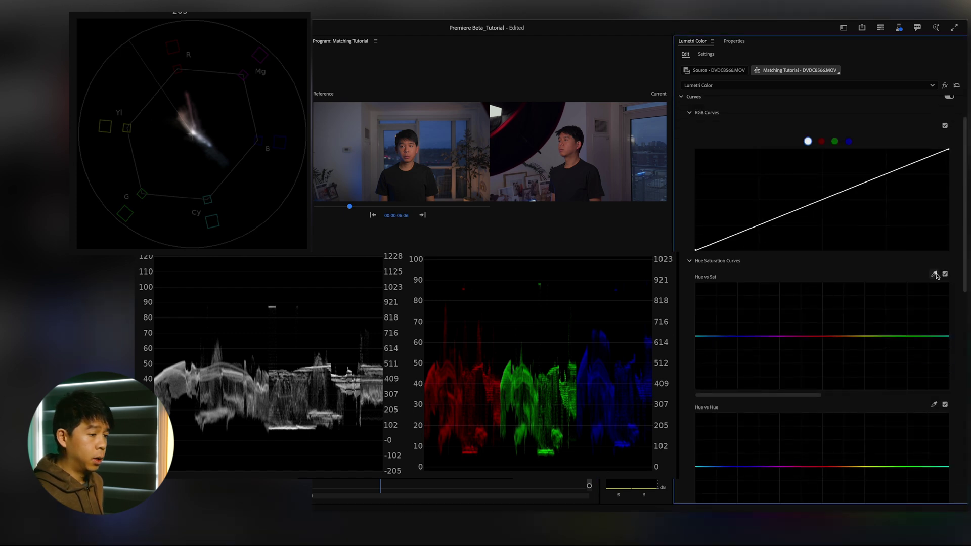
scroll(839, 388, down, 4)
click(934, 328)
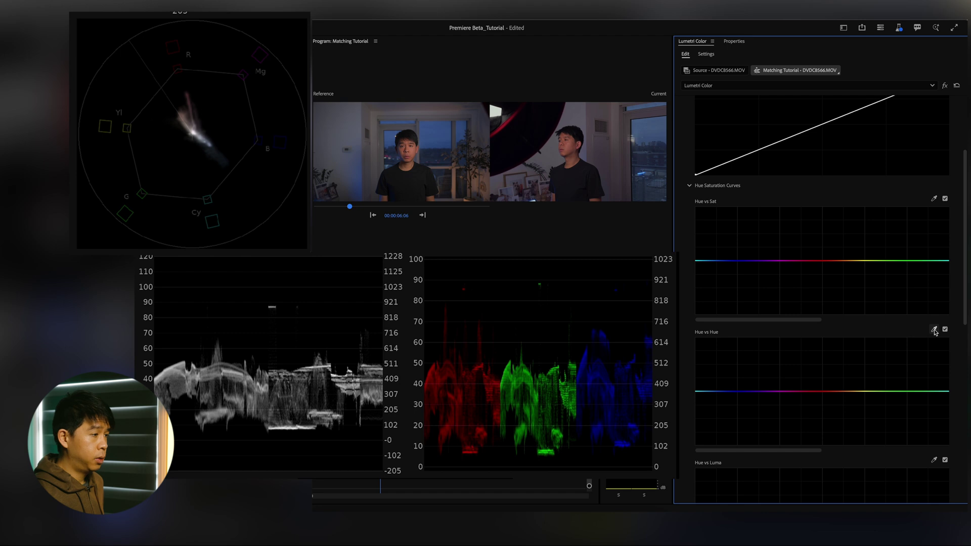
click(570, 143)
drag(829, 391, 830, 393)
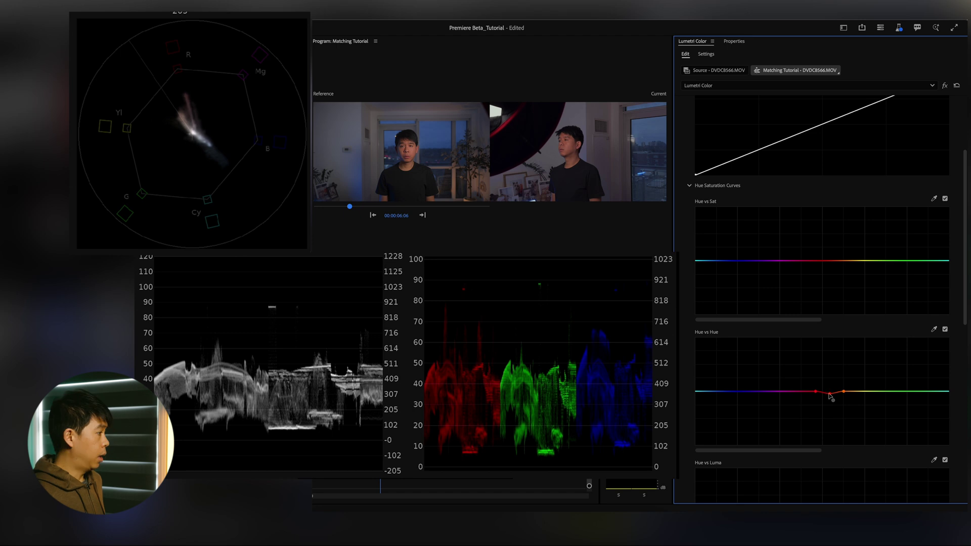
Sample the face on the Hue vs Sat curve and gently lift saturation around the orange skin hues
click(934, 200)
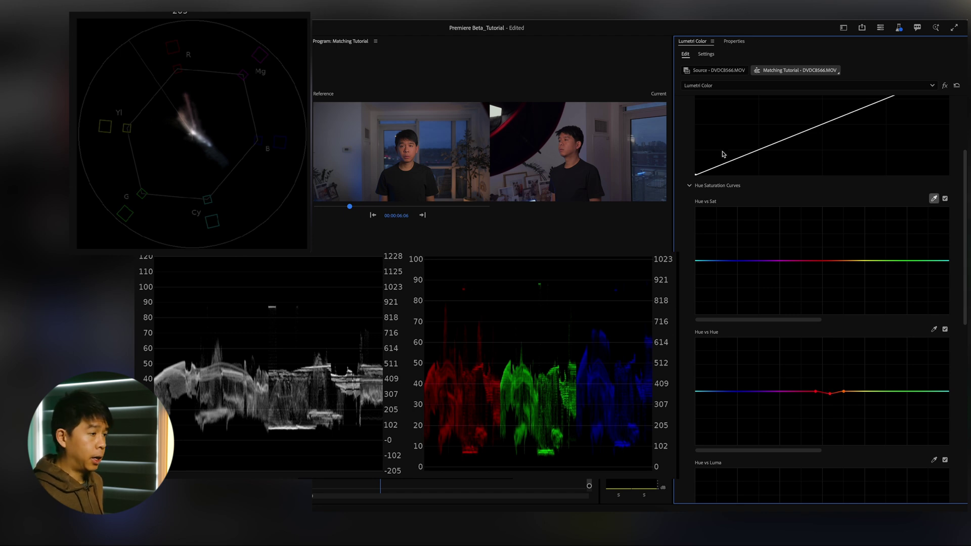
click(574, 144)
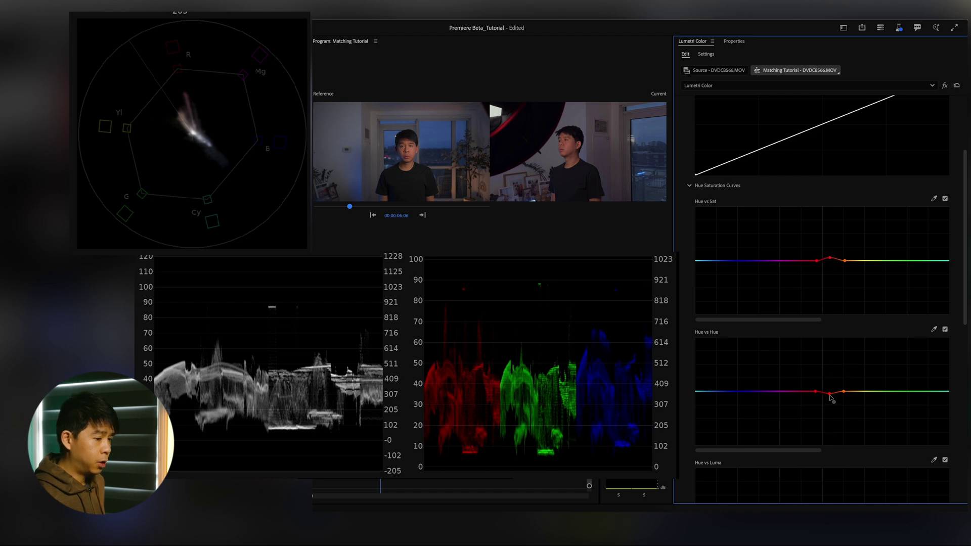
click(580, 188)
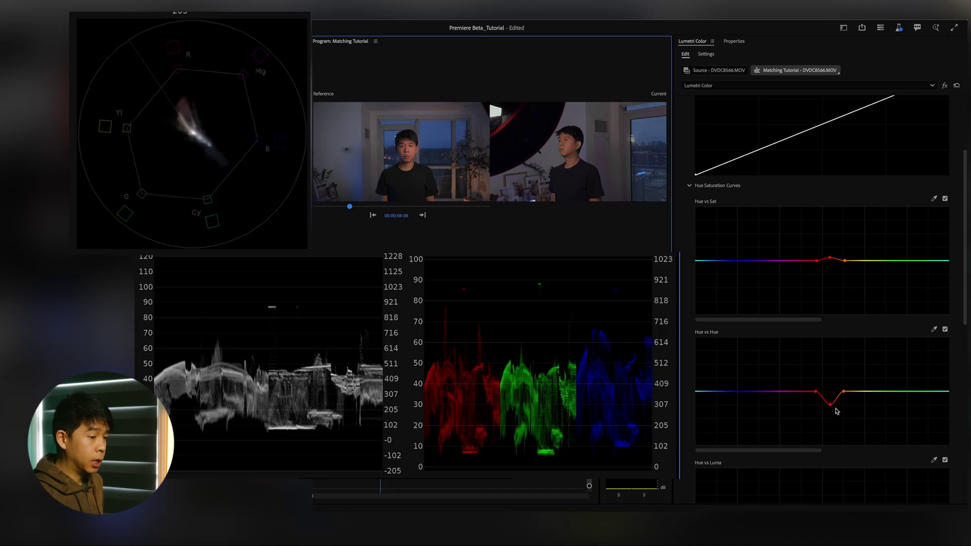
drag(831, 404, 830, 397)
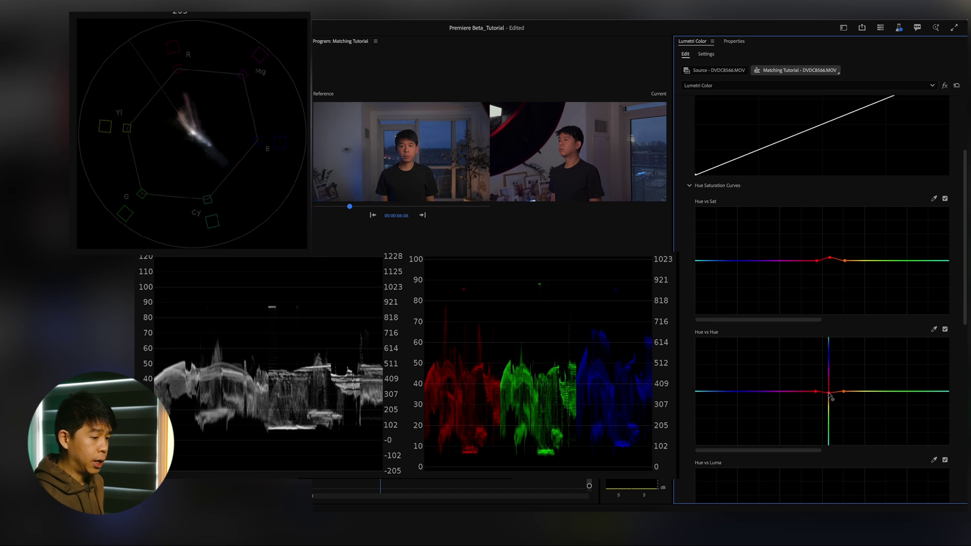
Sample another colour with the Hue vs Hue eyedropper, then play the sequence to review the match
scroll(780, 329, down, 3)
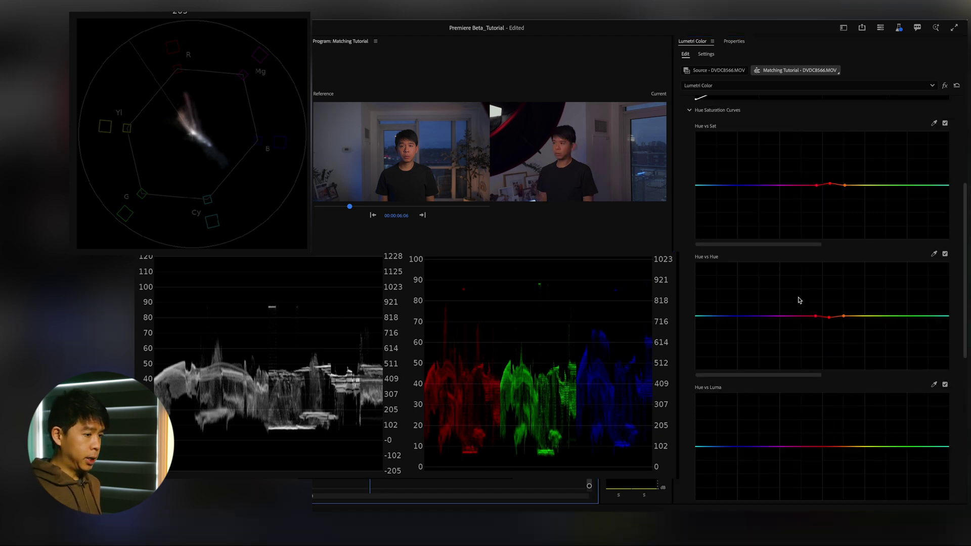
click(934, 256)
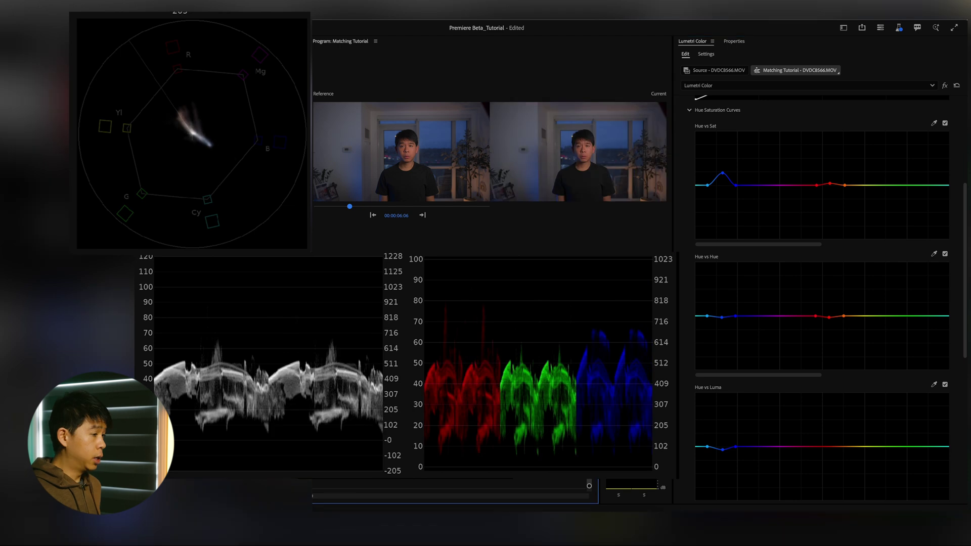
key(ctrl+shift+a)
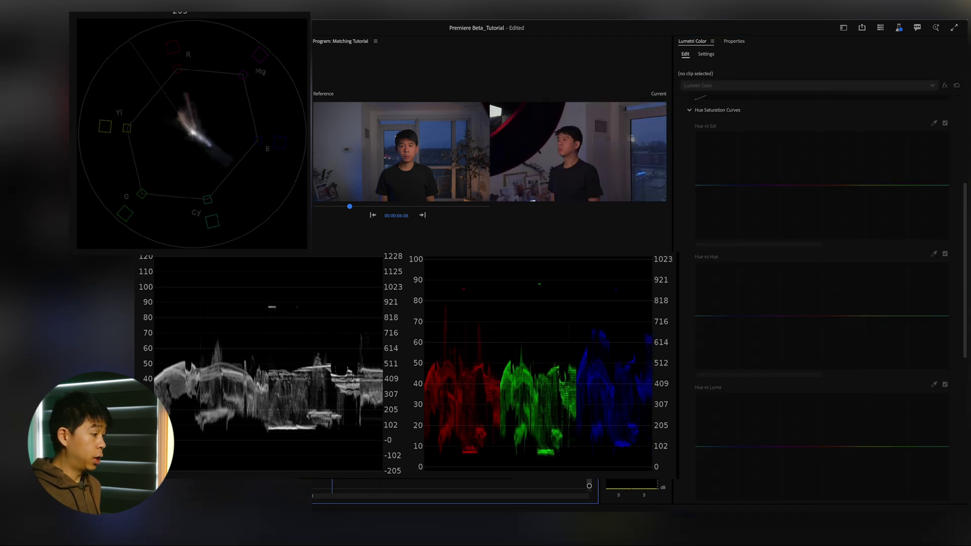
key(d)
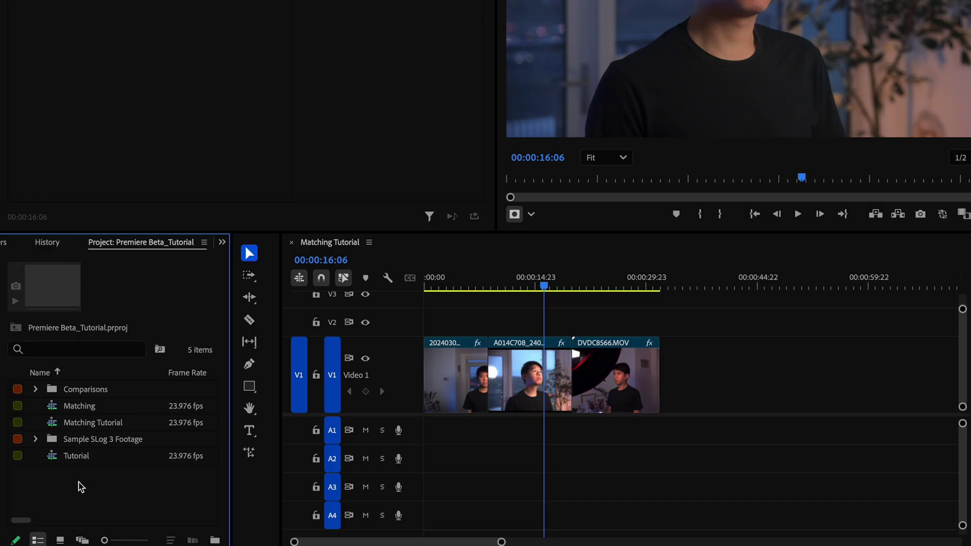
right_click(80, 481)
Create a black Color Matte with the default name and stretch it across all clips on V2
mouse_move(184, 342)
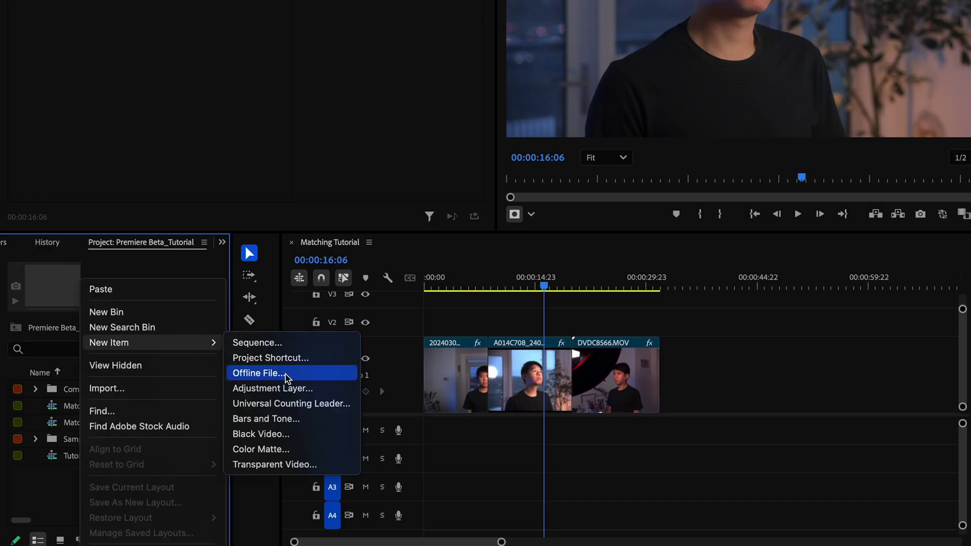
click(287, 449)
click(928, 275)
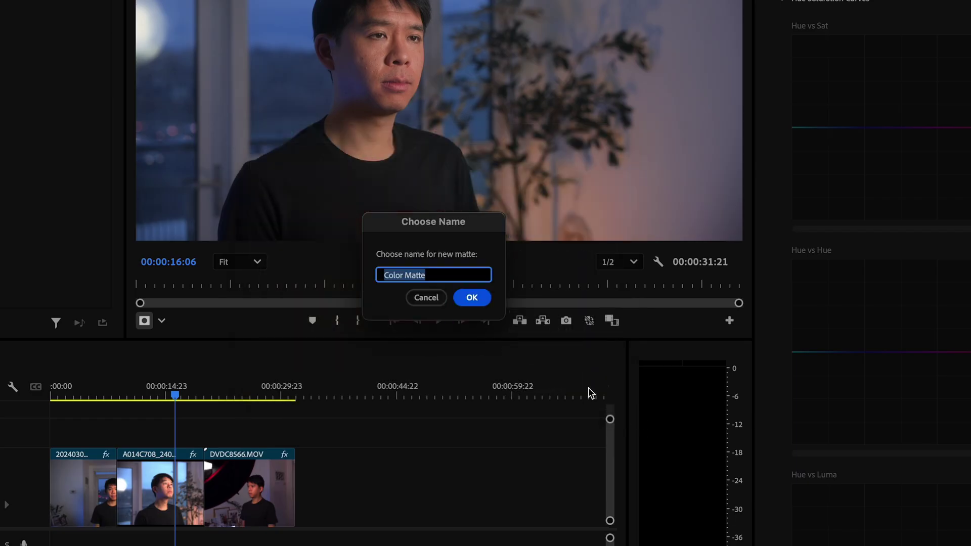
click(823, 192)
drag(34, 426, 450, 379)
click(342, 379)
Split the matte into three pieces with the Razor tool and add an ellipse mask to the middle one
key(c)
click(334, 379)
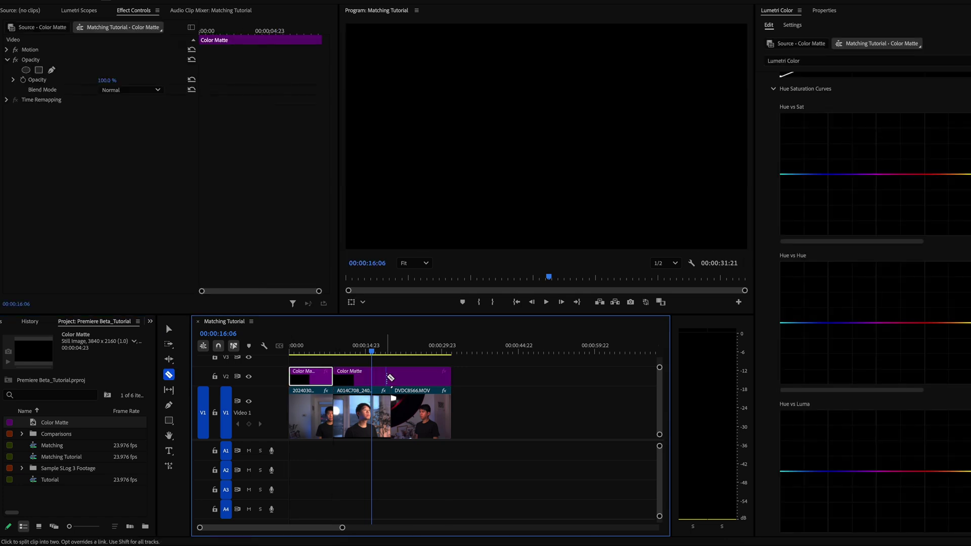
key(v)
click(363, 376)
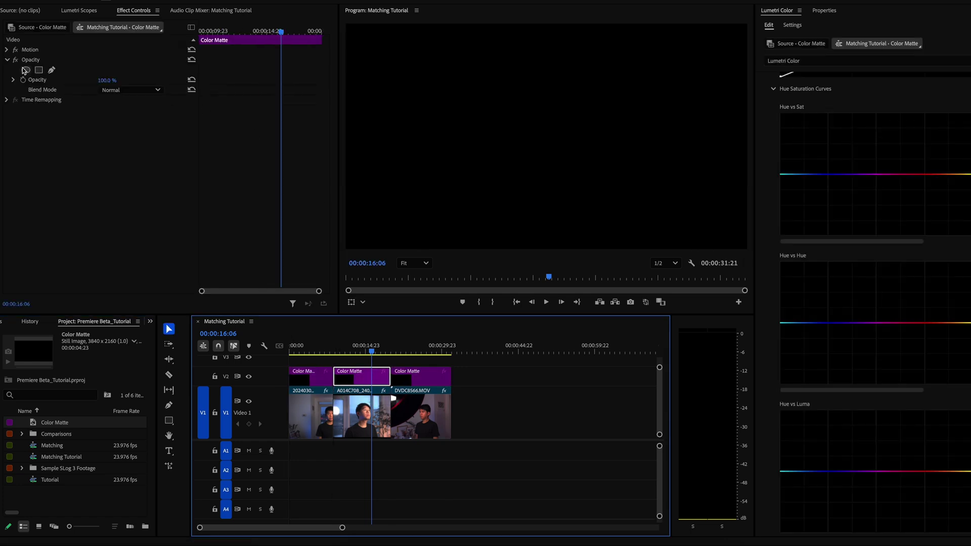
click(24, 70)
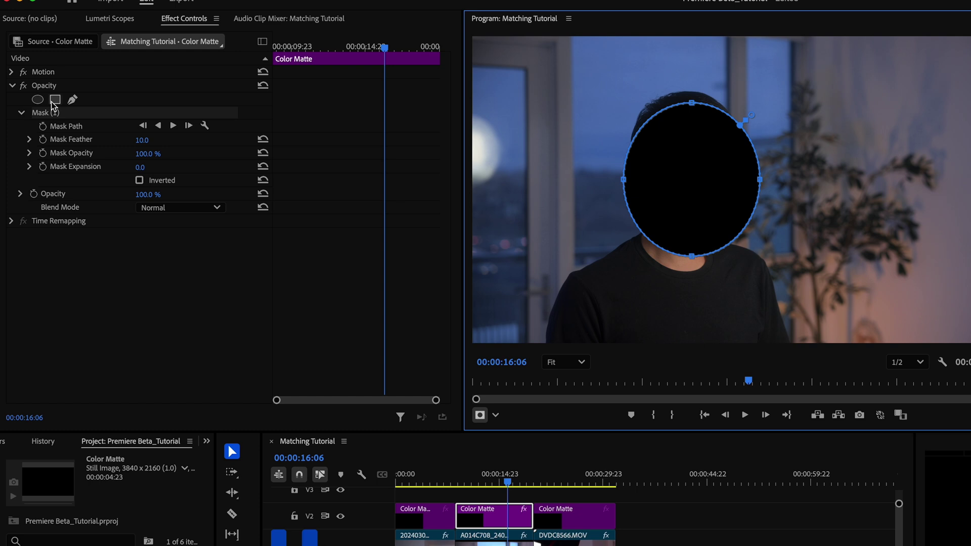
Turn on Mask Inverted for the middle matte's ellipse mask to reveal the face
click(139, 180)
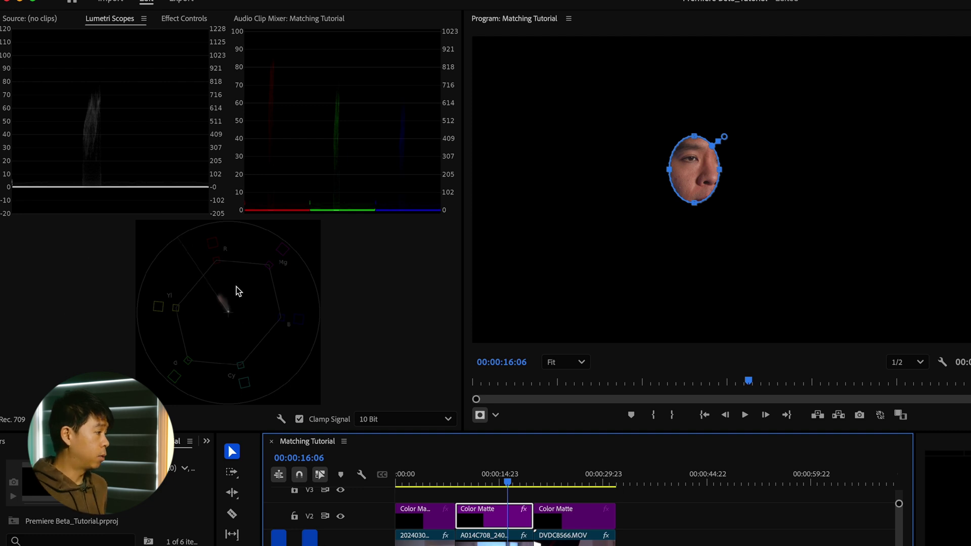
Replace the first matte piece with the masked matte and show its mask settings in Effect Controls
click(442, 518)
key(Delete)
drag(490, 521, 434, 519)
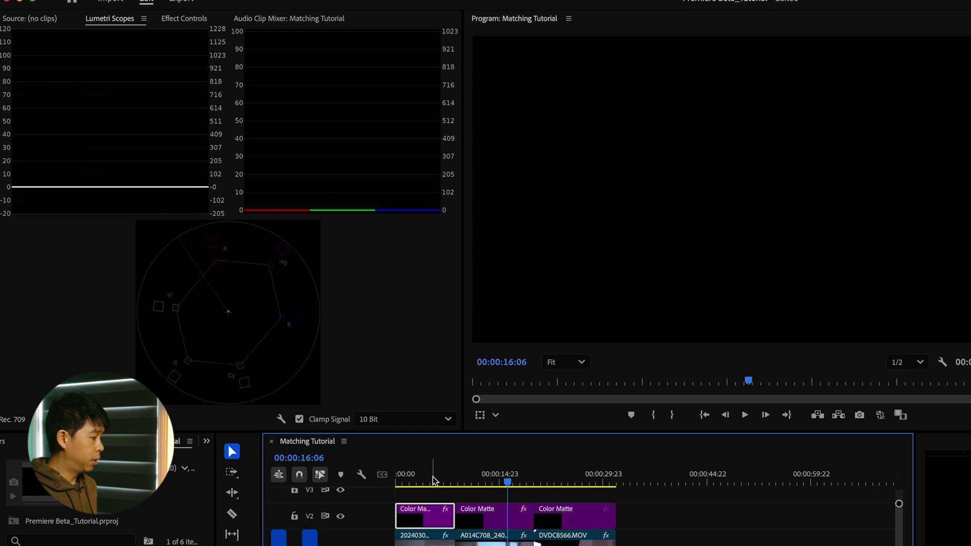
click(173, 19)
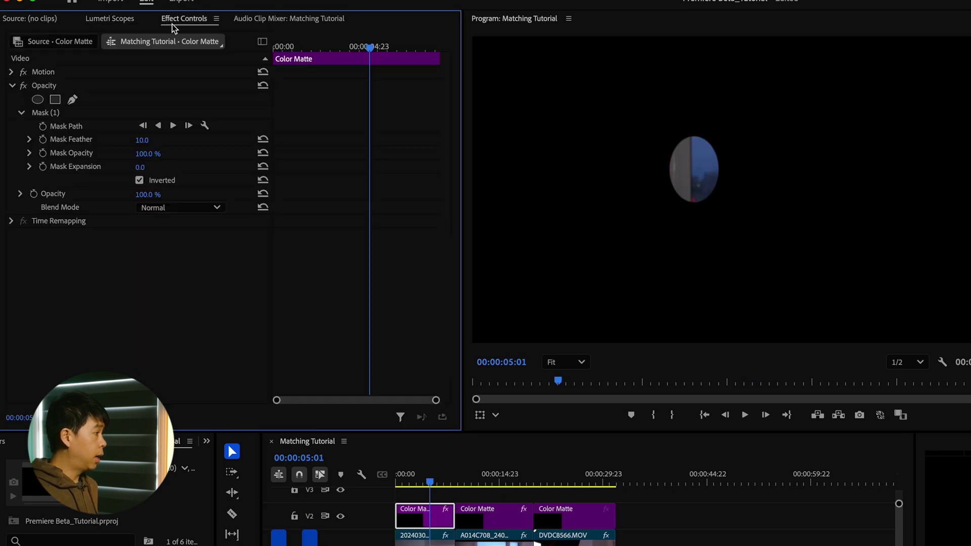